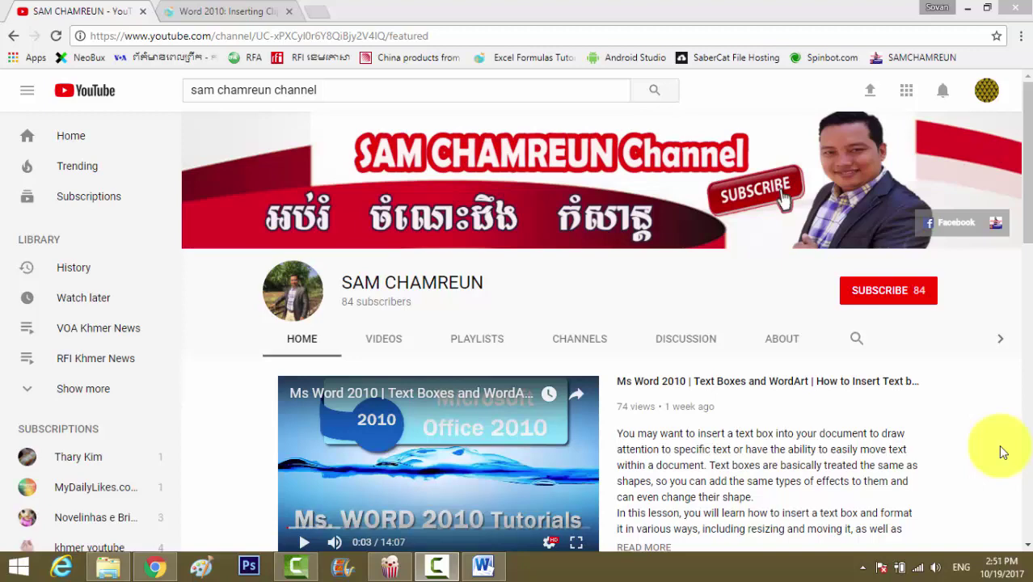
# Switch from YouTube in Chrome to the Word document with the four-line Khmer title.
pyautogui.click(485, 566)
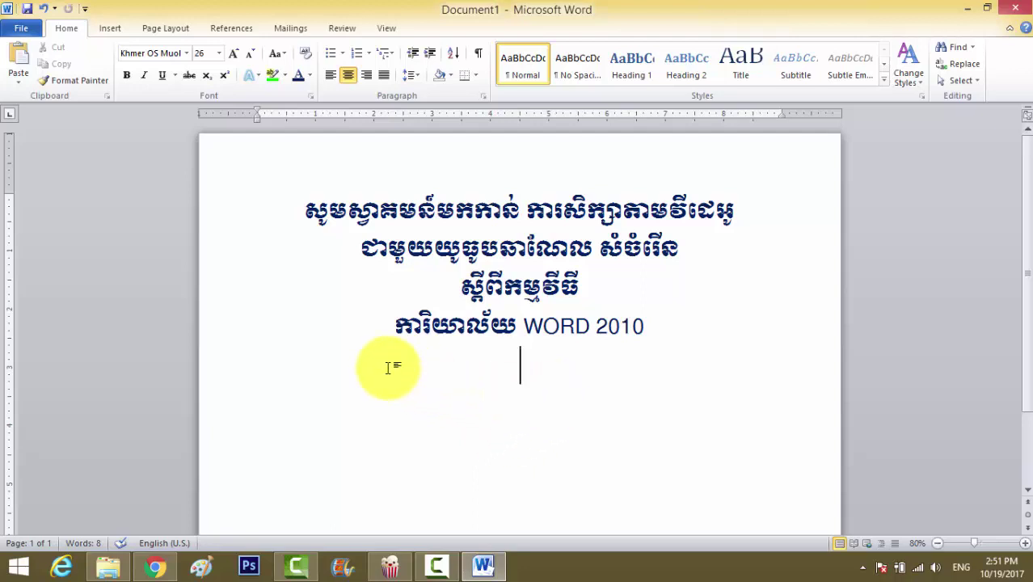
# Put the cursor below the WORD 2010 title line and start inserting a picture.
pyautogui.moveTo(297, 221)
pyautogui.mouseDown()
pyautogui.moveTo(685, 232)
pyautogui.moveTo(701, 340)
pyautogui.moveTo(438, 300)
pyautogui.moveTo(286, 216)
pyautogui.mouseUp()
pyautogui.click(603, 380)
pyautogui.click(510, 378)
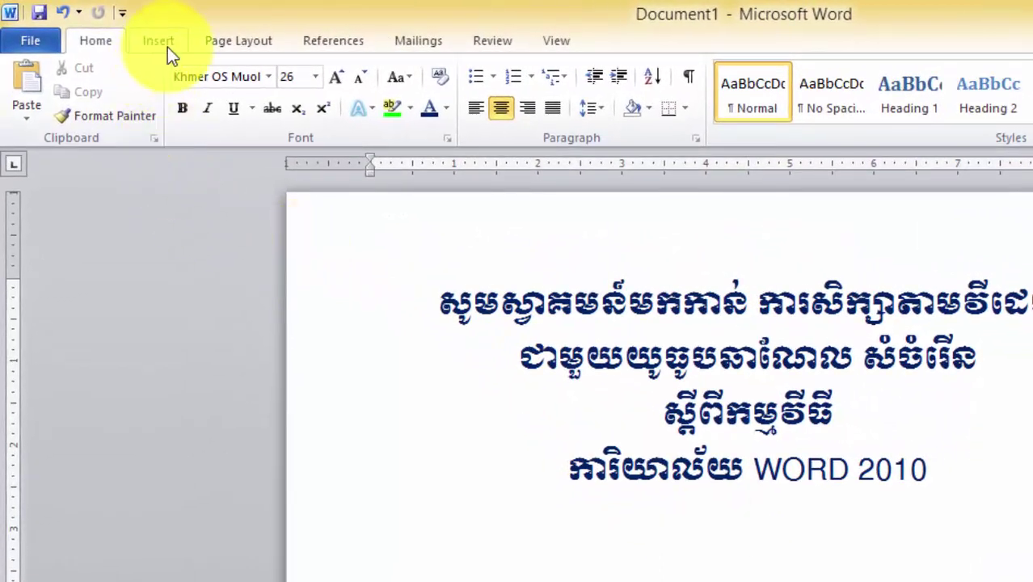
pyautogui.click(167, 39)
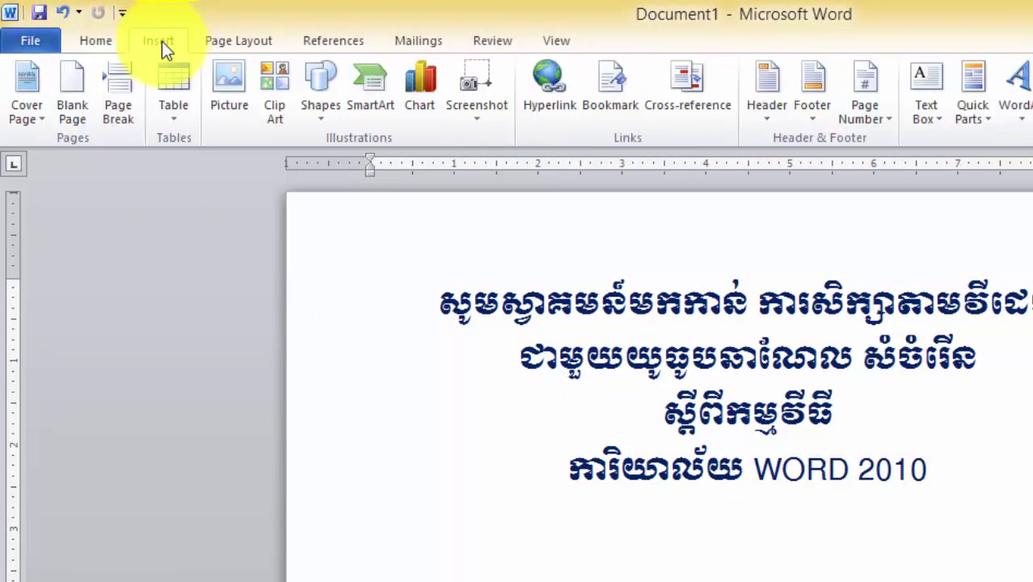
pyautogui.click(234, 93)
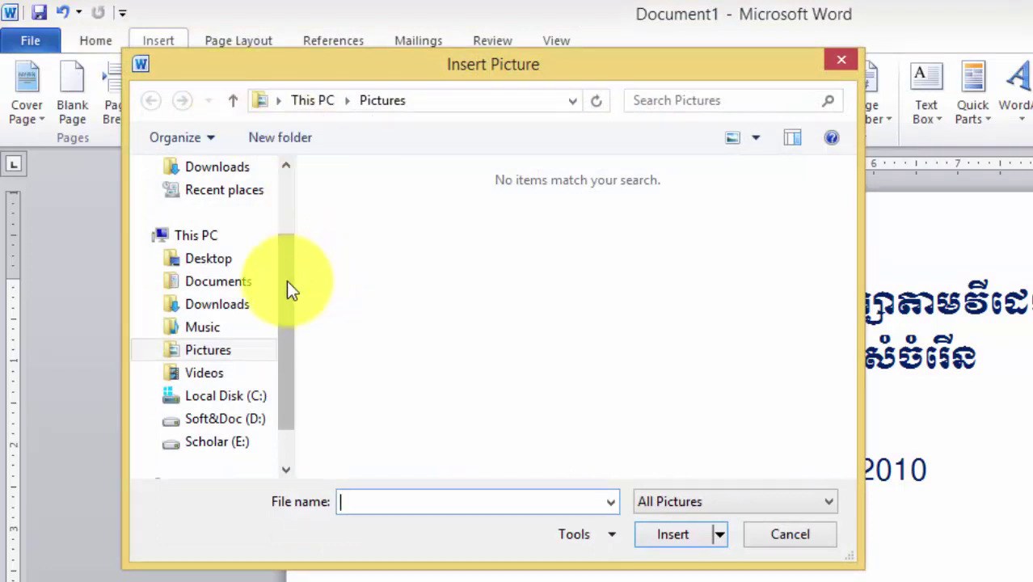
# Insert SAMChamreunCover from Scholar (E:) > 00-YOUTUBE > SAMCHAMREUN folder.
pyautogui.moveTo(287, 285); pyautogui.dragTo(290, 307)
pyautogui.moveTo(216, 441)
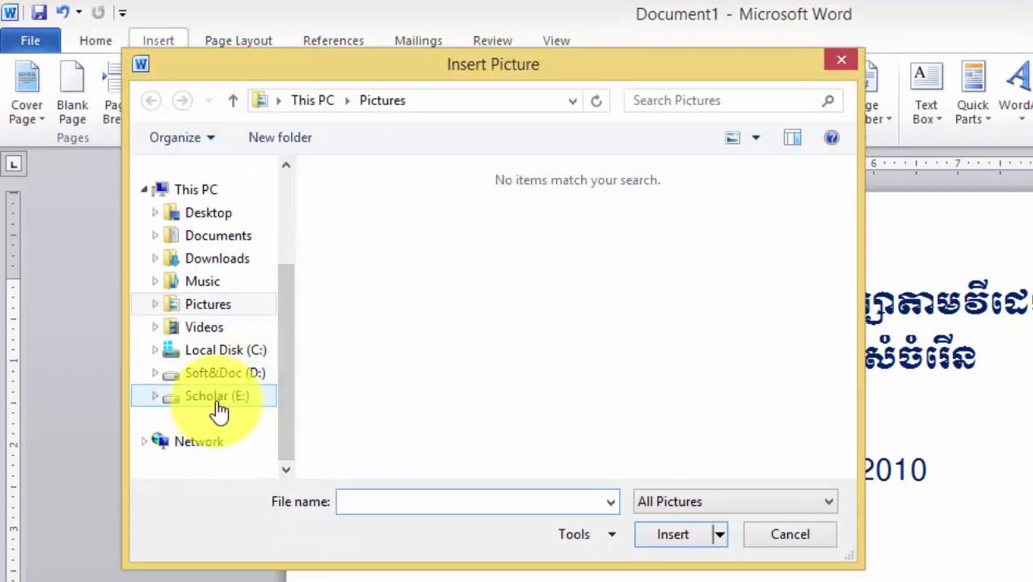
pyautogui.click(217, 400)
pyautogui.click(377, 225)
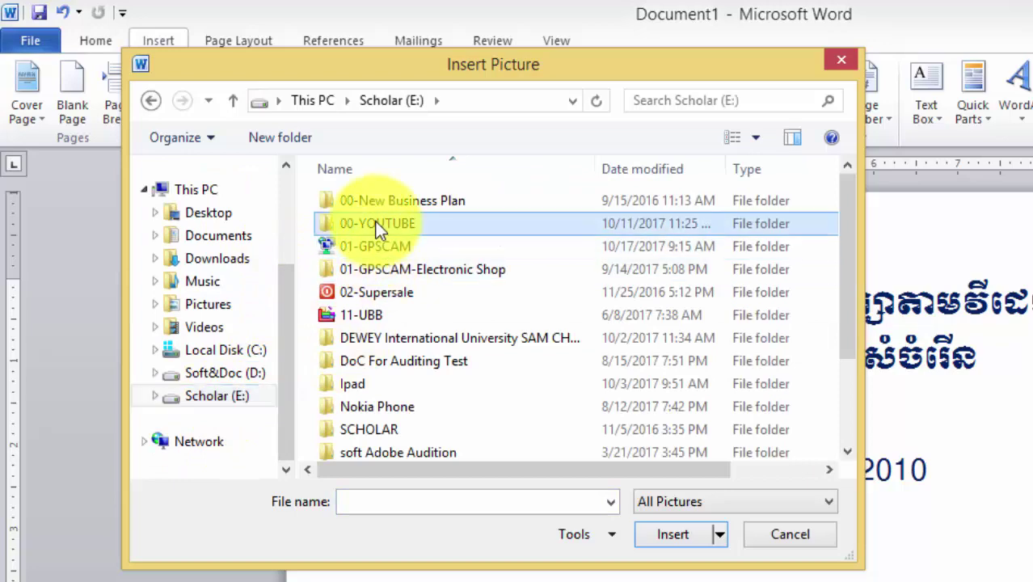
pyautogui.doubleClick(380, 226)
pyautogui.click(624, 267)
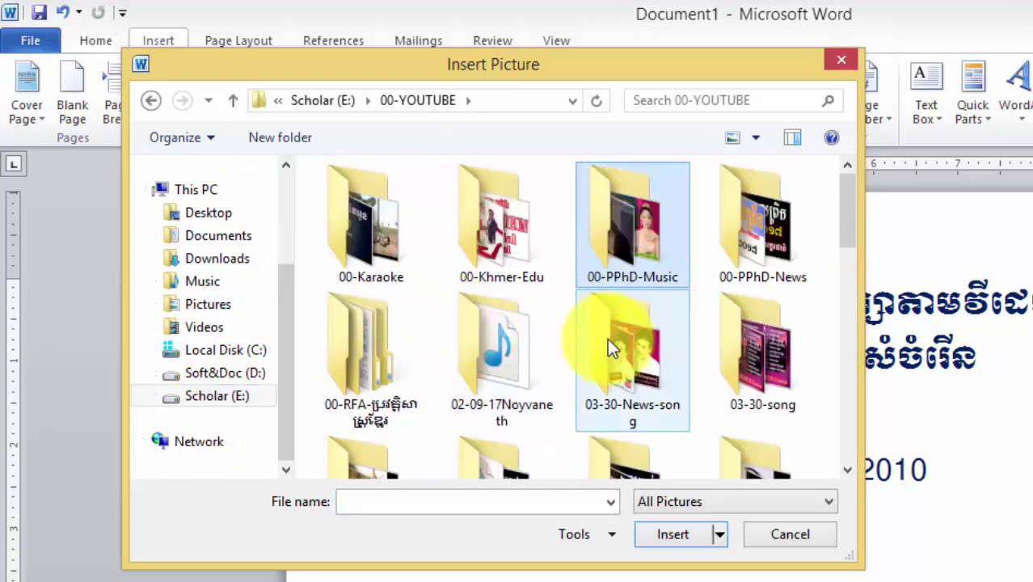
pyautogui.scroll(-3, 607, 337)
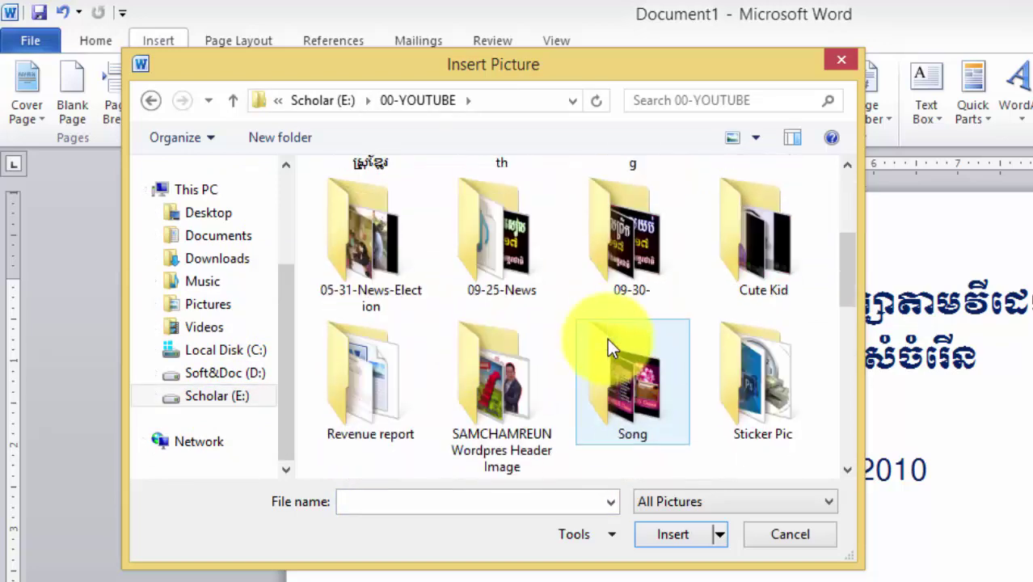
pyautogui.doubleClick(499, 388)
pyautogui.click(663, 400)
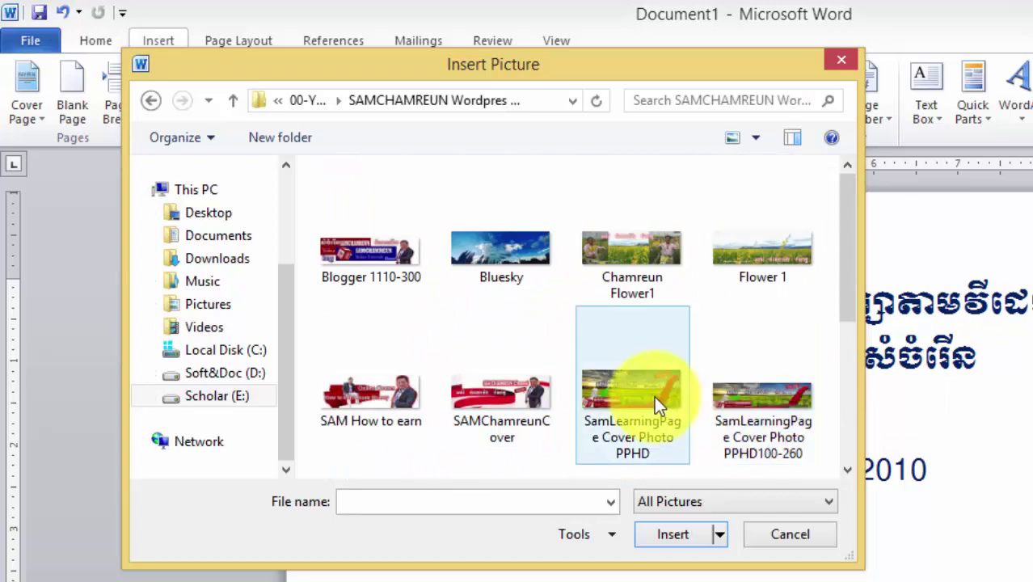
pyautogui.click(479, 406)
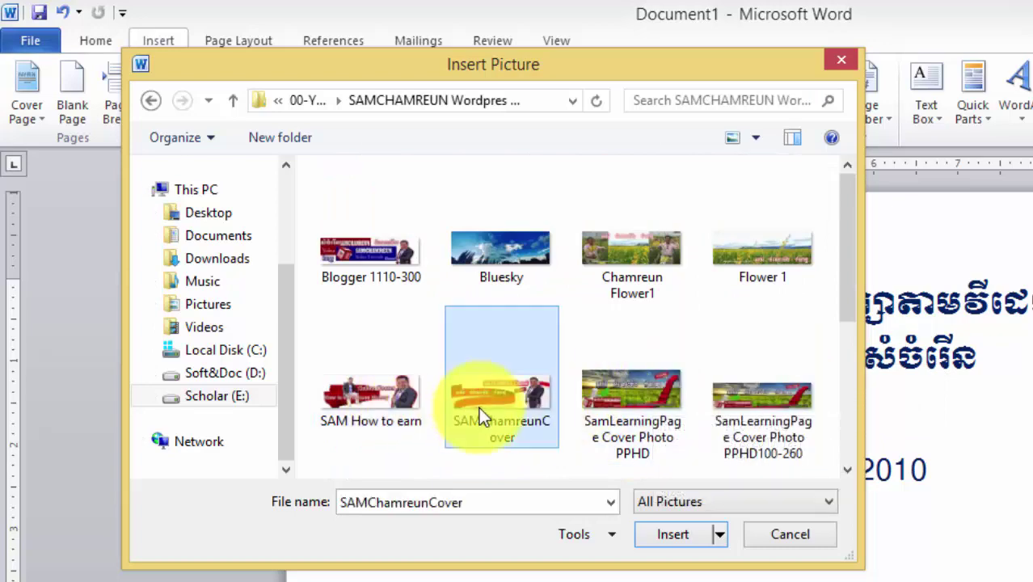
pyautogui.click(699, 537)
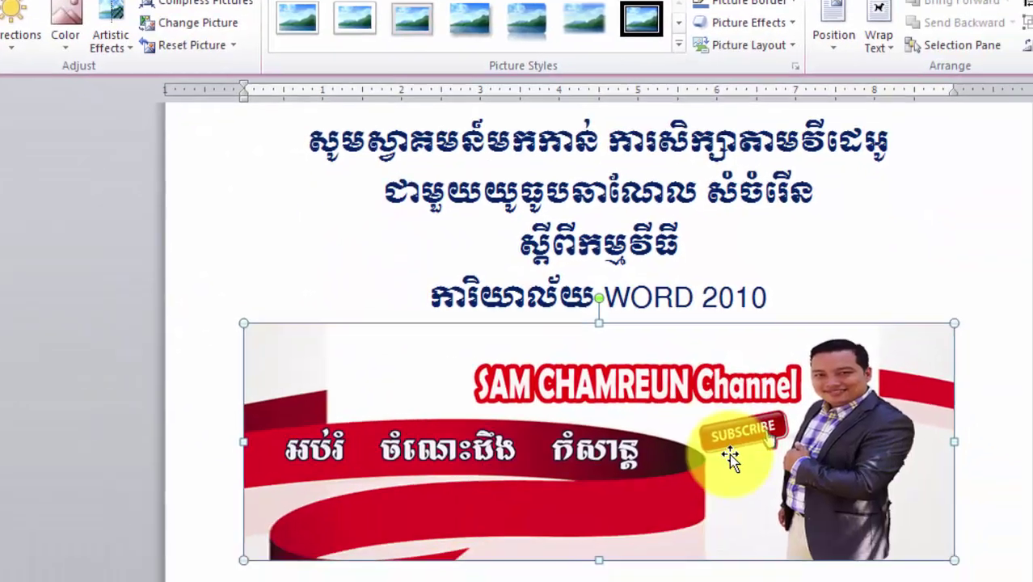
# Color all four Khmer title lines, including WORD 2010, standard Red.
pyautogui.click(823, 230)
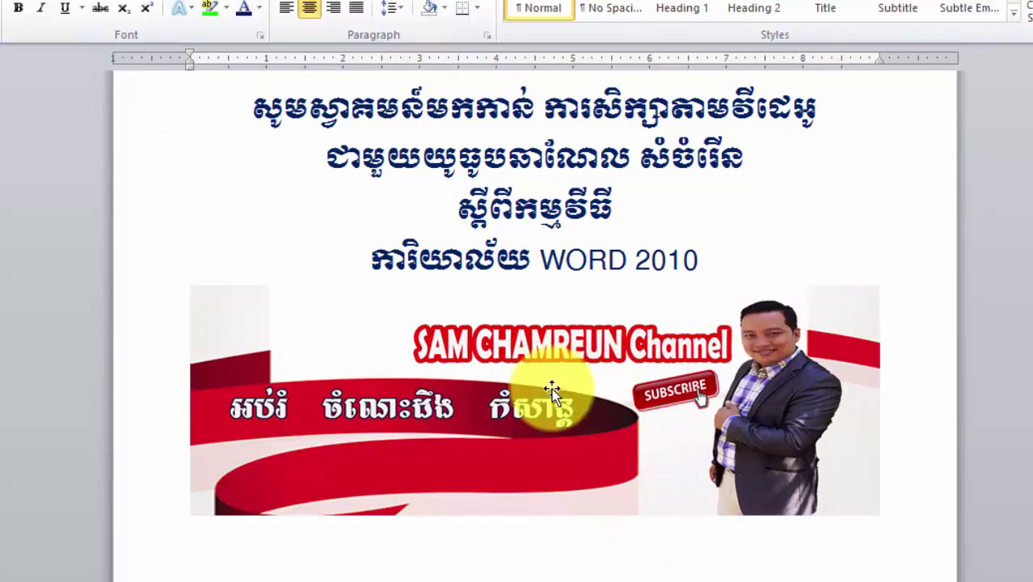
pyautogui.click(552, 391)
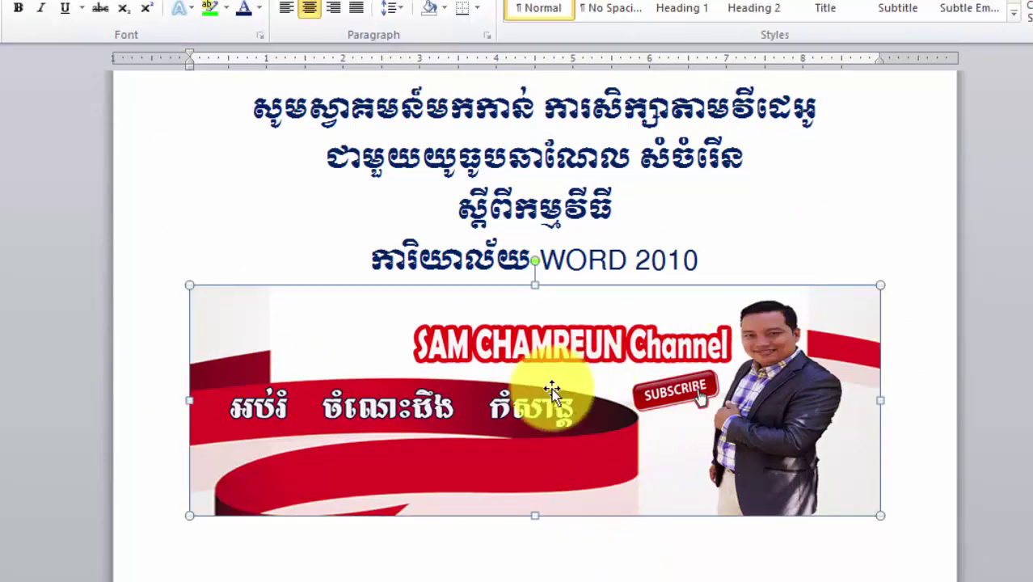
pyautogui.click(654, 200)
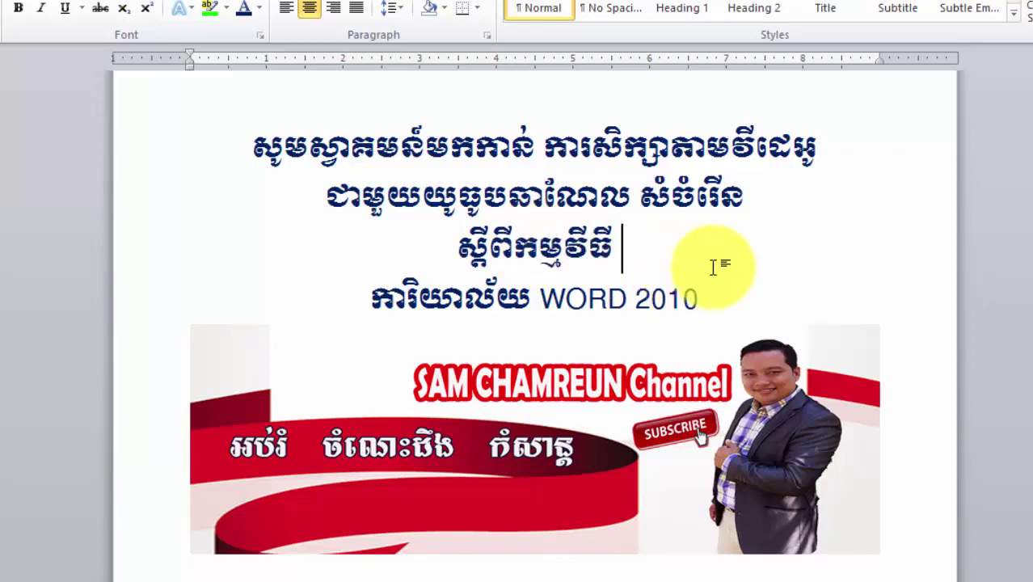
pyautogui.moveTo(703, 299); pyautogui.dragTo(186, 48)
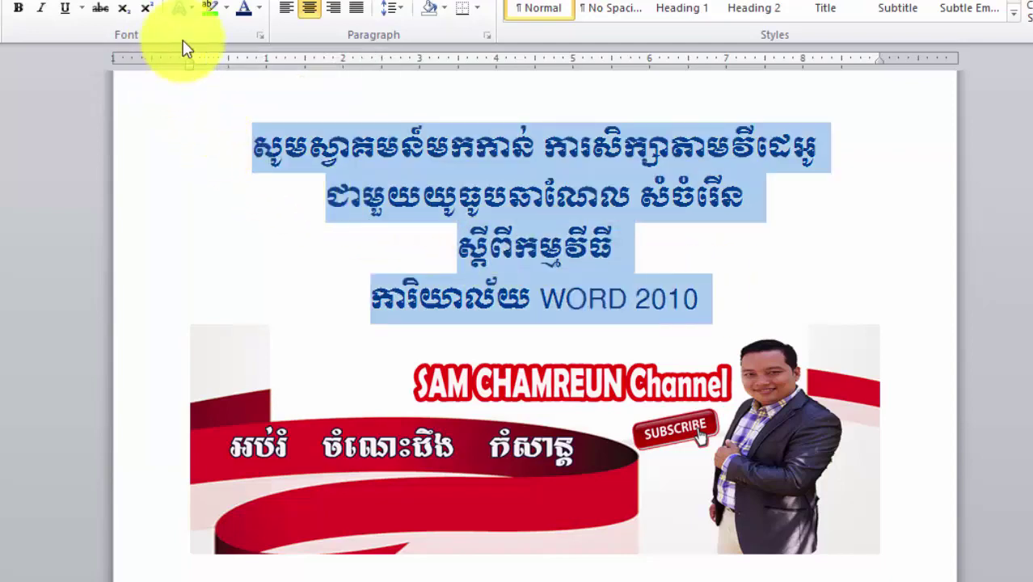
pyautogui.click(258, 8)
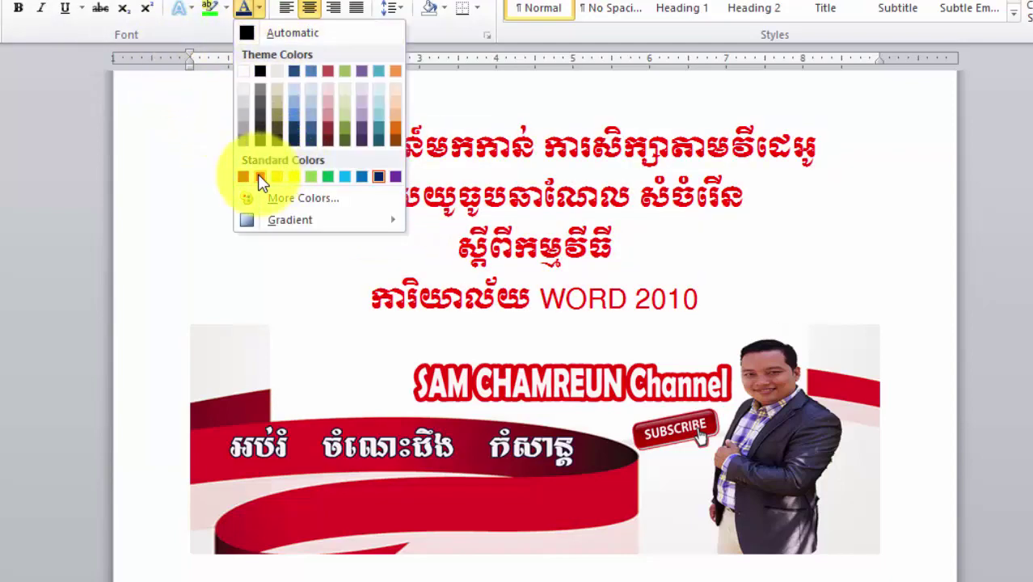
pyautogui.click(258, 178)
pyautogui.click(713, 243)
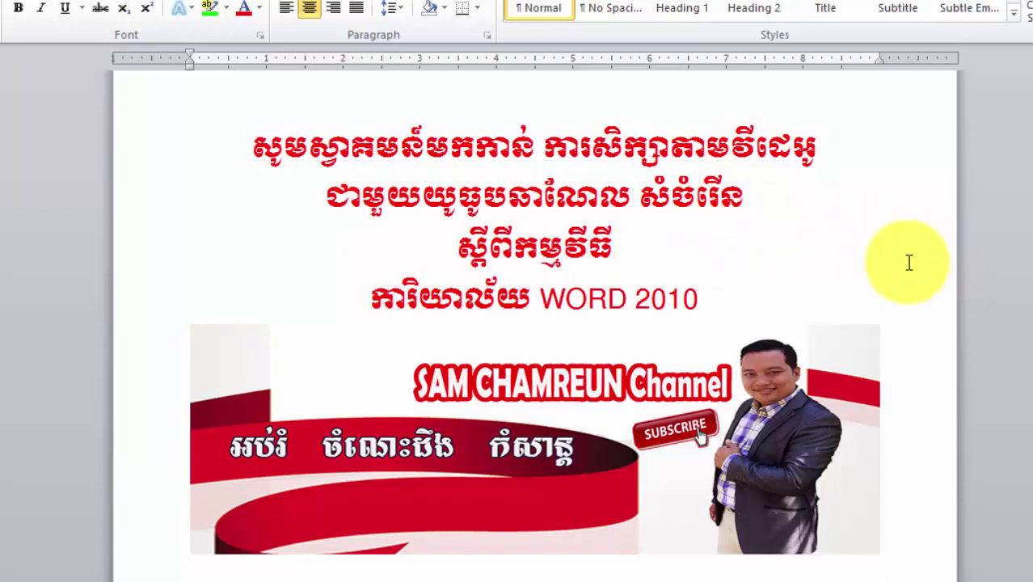
# Try dragging the banner picture upward, then reselect it.
pyautogui.click(661, 462)
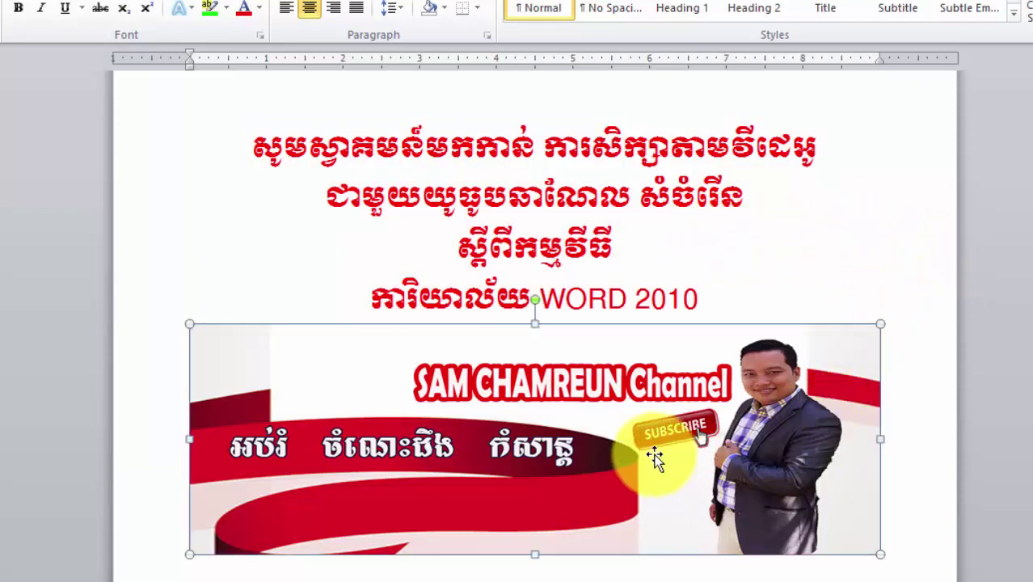
pyautogui.moveTo(655, 458); pyautogui.dragTo(652, 353)
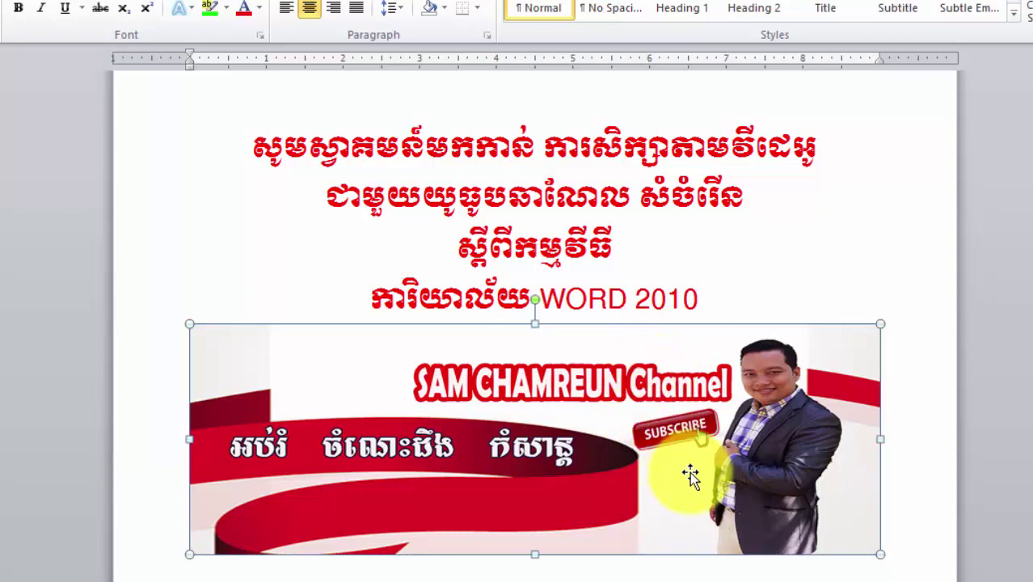
pyautogui.click(723, 284)
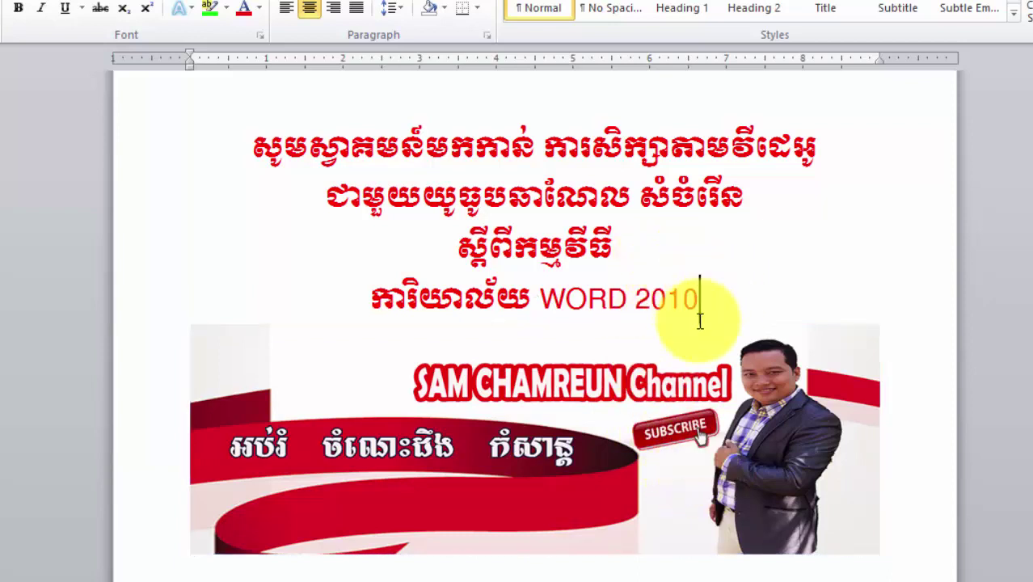
pyautogui.click(570, 382)
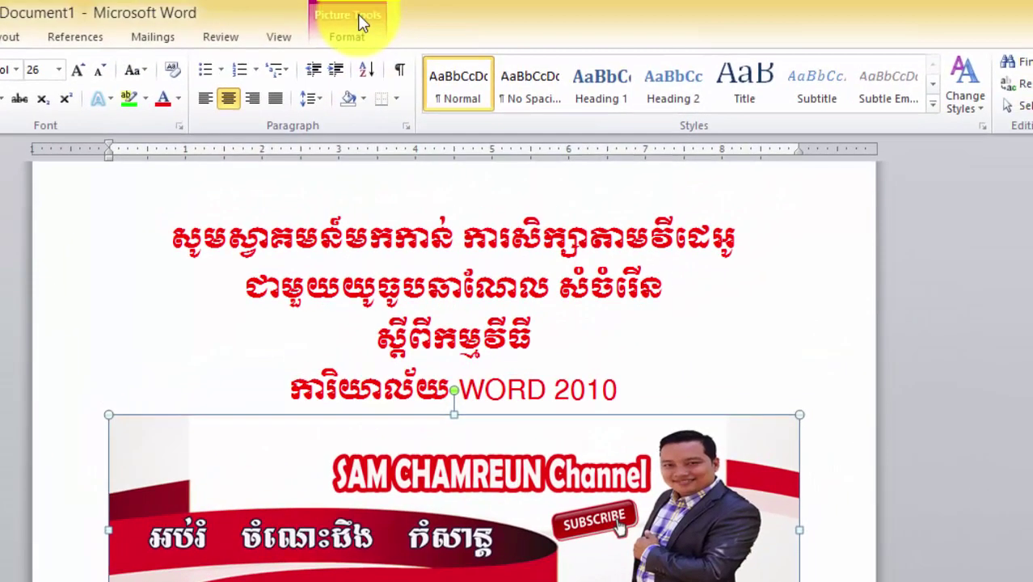
# Give the banner picture Square text wrapping.
pyautogui.click(358, 18)
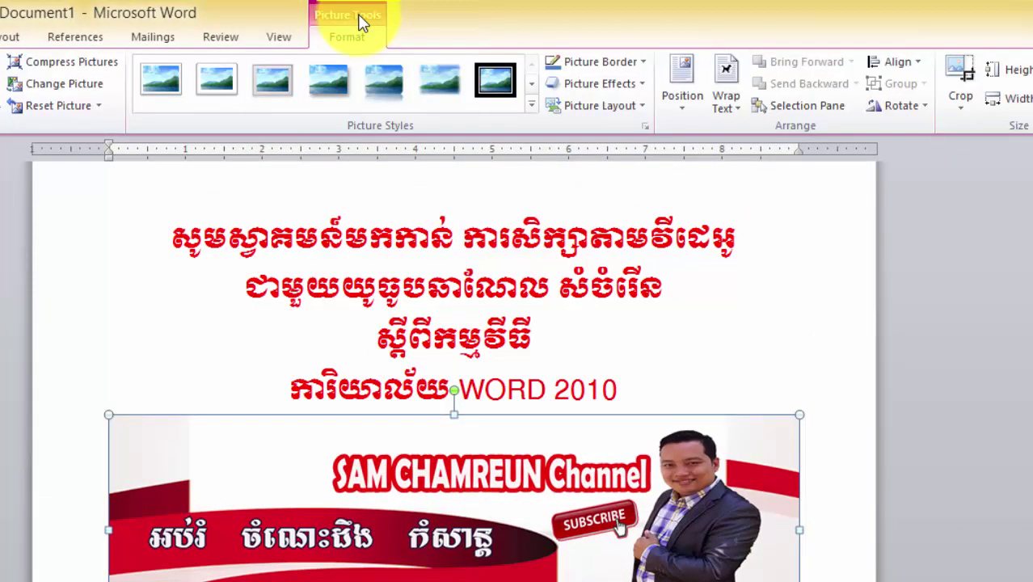
pyautogui.click(739, 115)
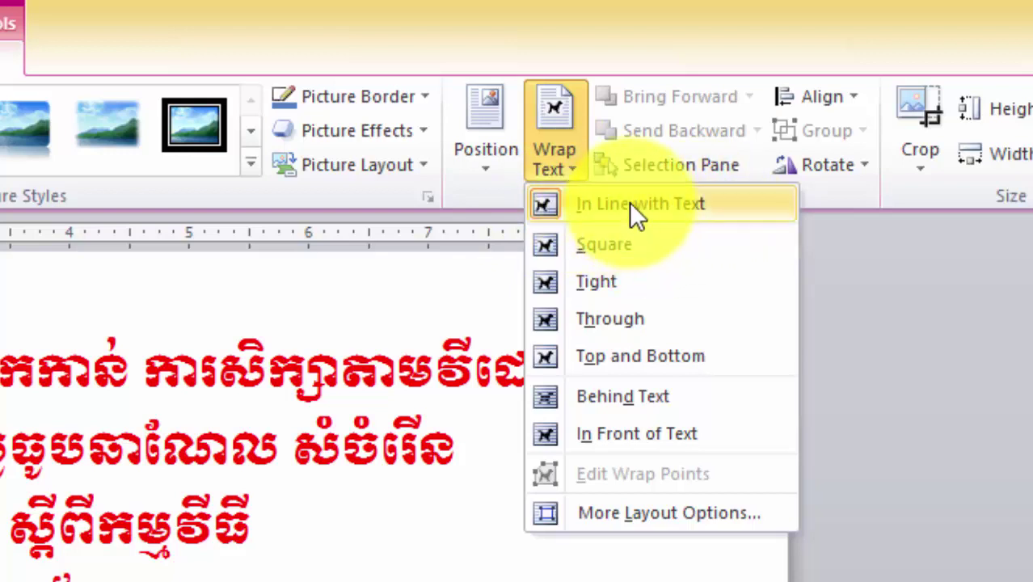
pyautogui.click(595, 254)
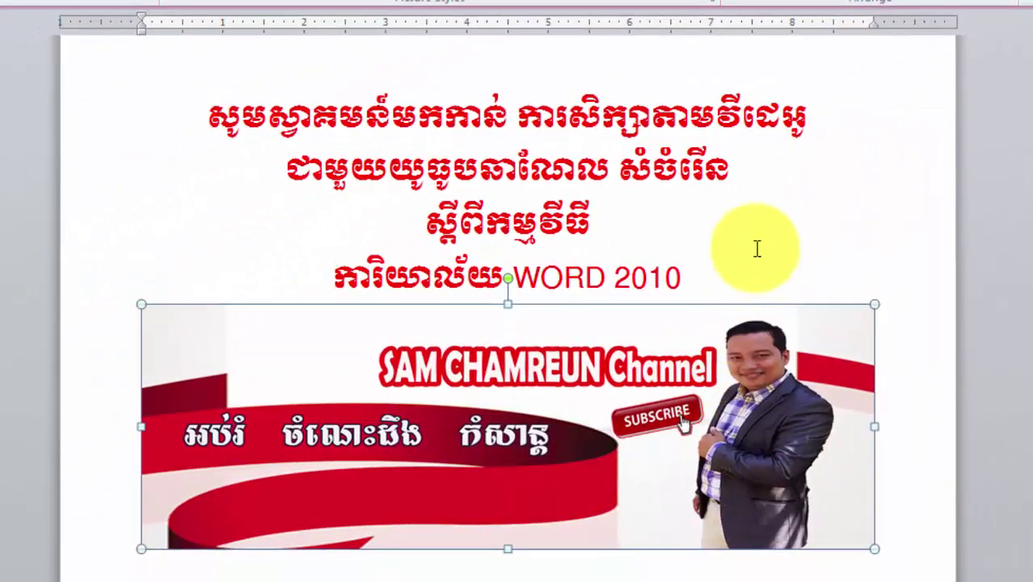
# Move the banner up and squeeze it narrow, right of the red title.
pyautogui.moveTo(703, 358)
pyautogui.mouseDown()
pyautogui.moveTo(785, 238)
pyautogui.moveTo(873, 190)
pyautogui.mouseUp()
pyautogui.moveTo(730, 202)
pyautogui.mouseDown()
pyautogui.moveTo(754, 176)
pyautogui.moveTo(819, 191)
pyautogui.mouseUp()
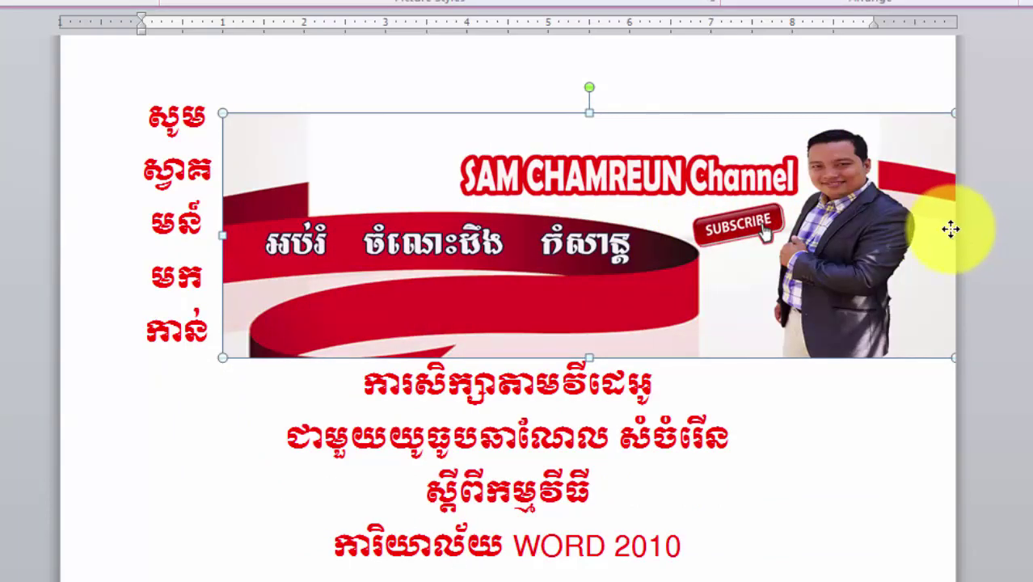
pyautogui.moveTo(954, 236); pyautogui.dragTo(708, 235)
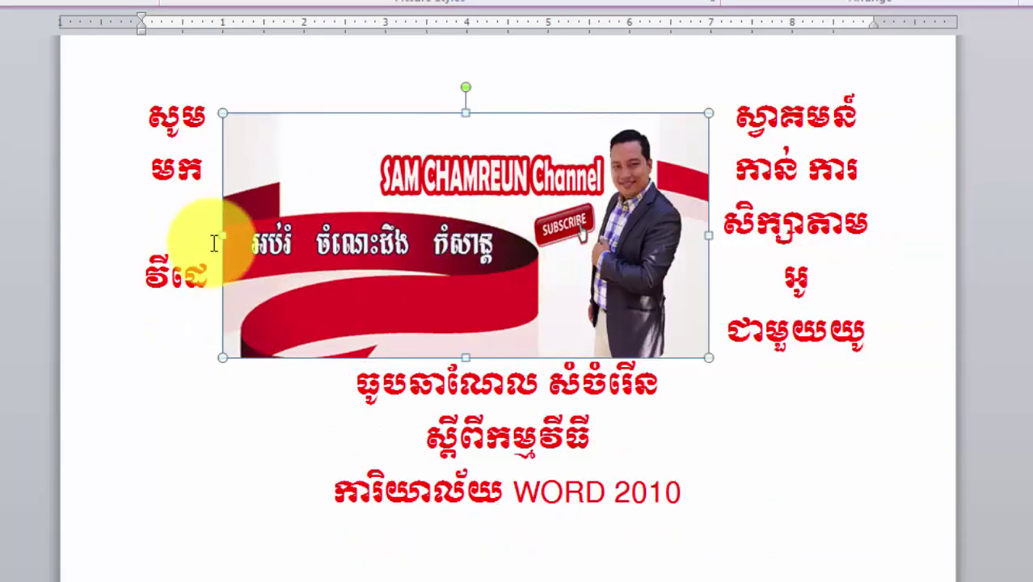
pyautogui.moveTo(223, 236); pyautogui.dragTo(537, 235)
pyautogui.moveTo(611, 221)
pyautogui.mouseDown()
pyautogui.moveTo(774, 189)
pyautogui.moveTo(814, 197)
pyautogui.mouseUp()
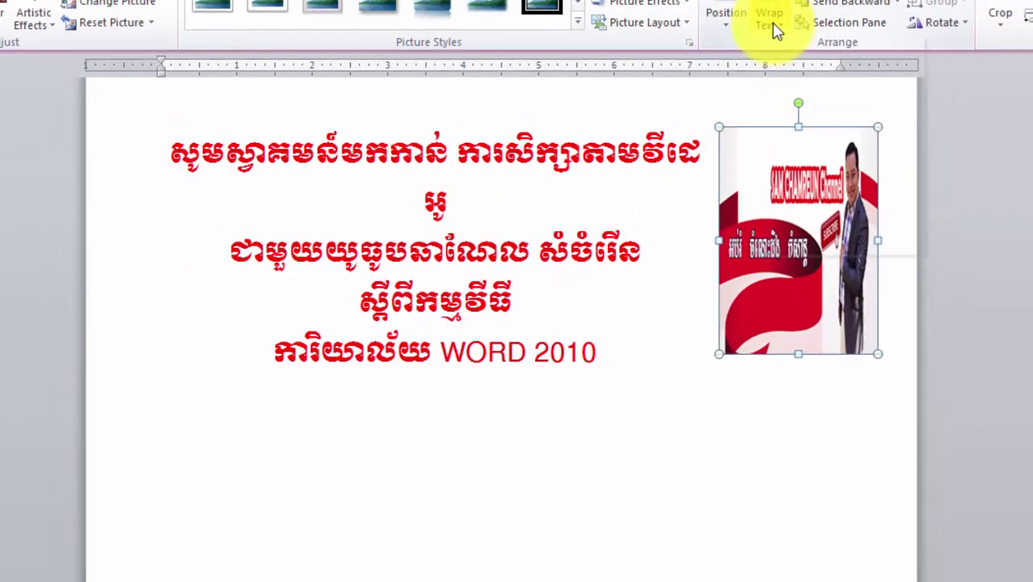
# Change the banner's wrapping, center it above the title, and revisit wrap options.
pyautogui.click(775, 30)
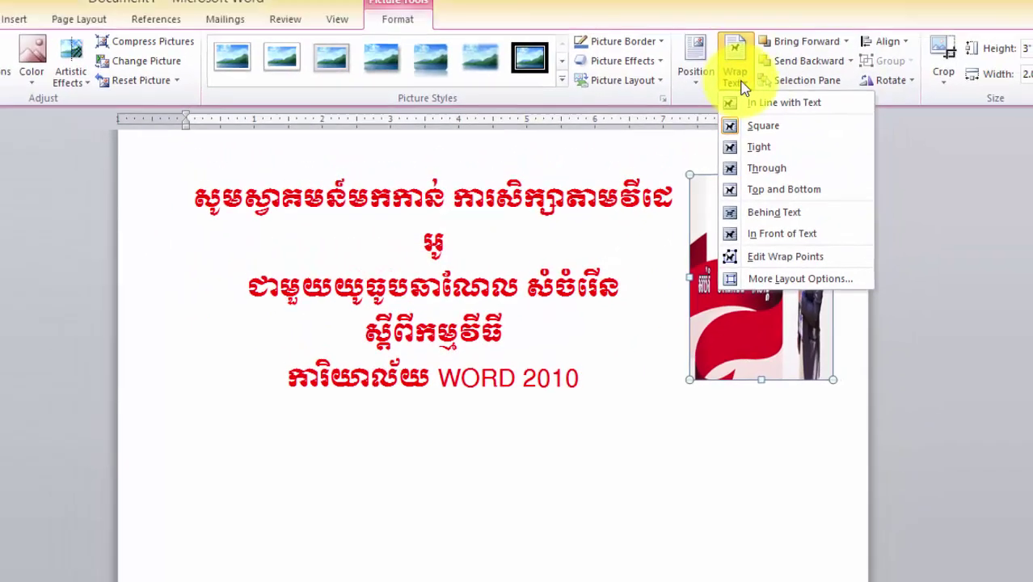
pyautogui.click(754, 158)
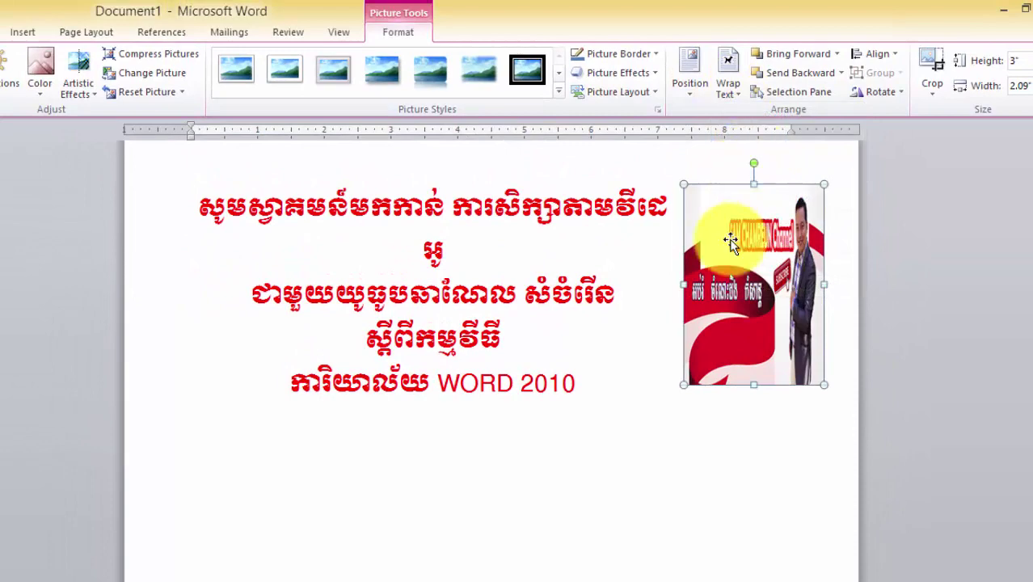
pyautogui.moveTo(729, 238)
pyautogui.mouseDown()
pyautogui.moveTo(485, 260)
pyautogui.moveTo(600, 261)
pyautogui.moveTo(444, 261)
pyautogui.mouseUp()
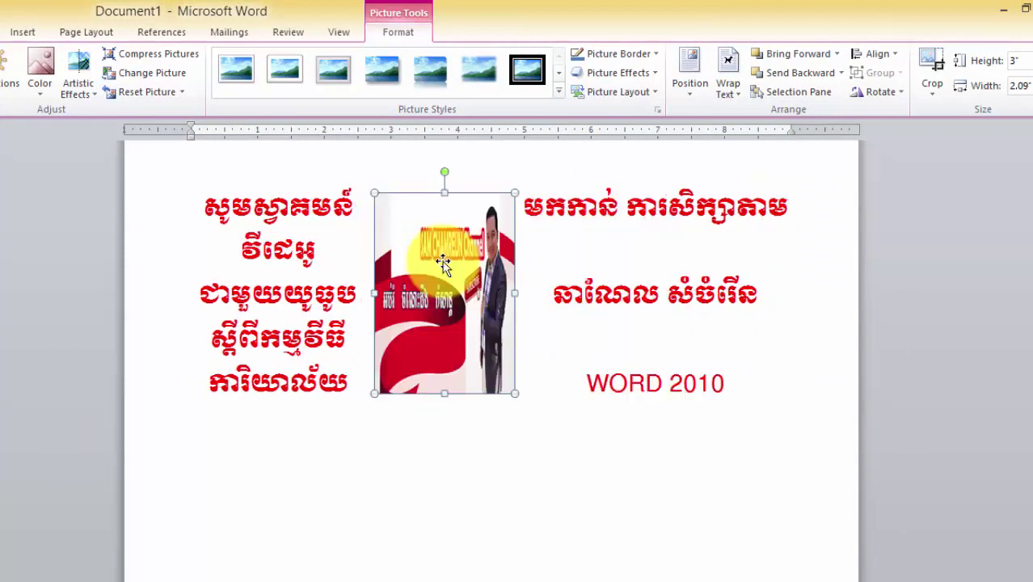
pyautogui.click(734, 93)
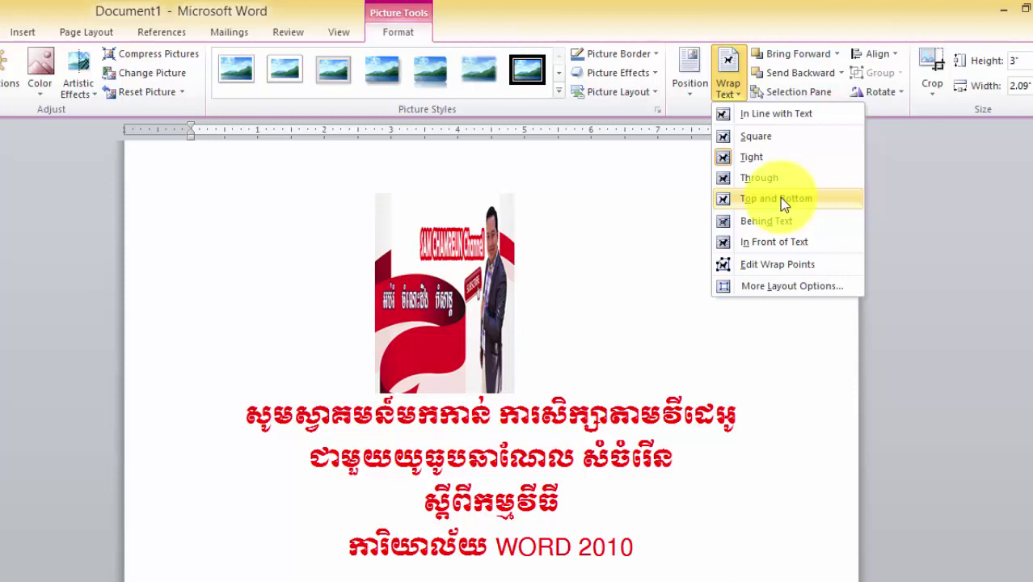
# Try Top and Bottom wrapping, then set the banner to In Front of Text.
pyautogui.click(781, 202)
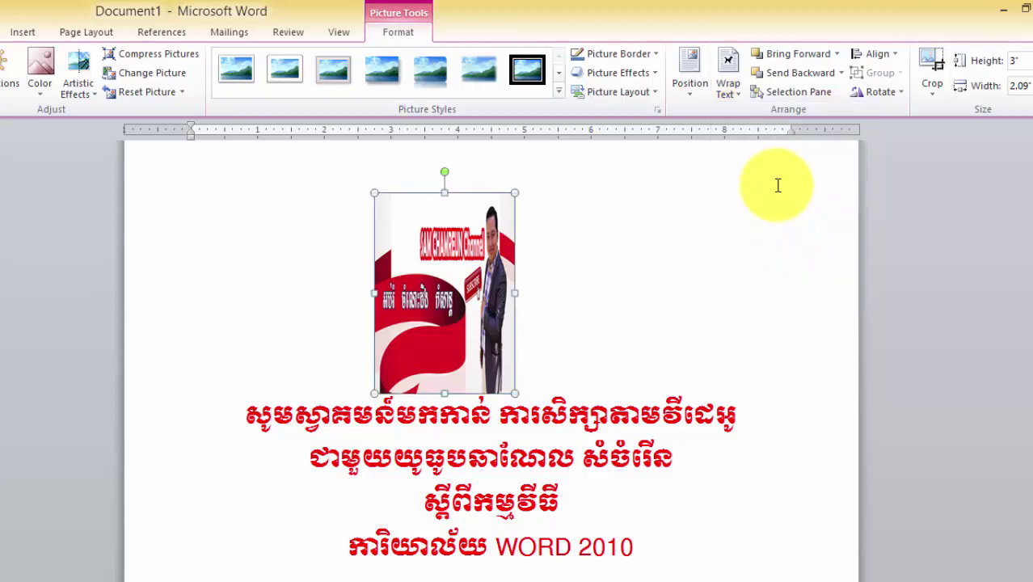
pyautogui.click(728, 80)
pyautogui.click(747, 201)
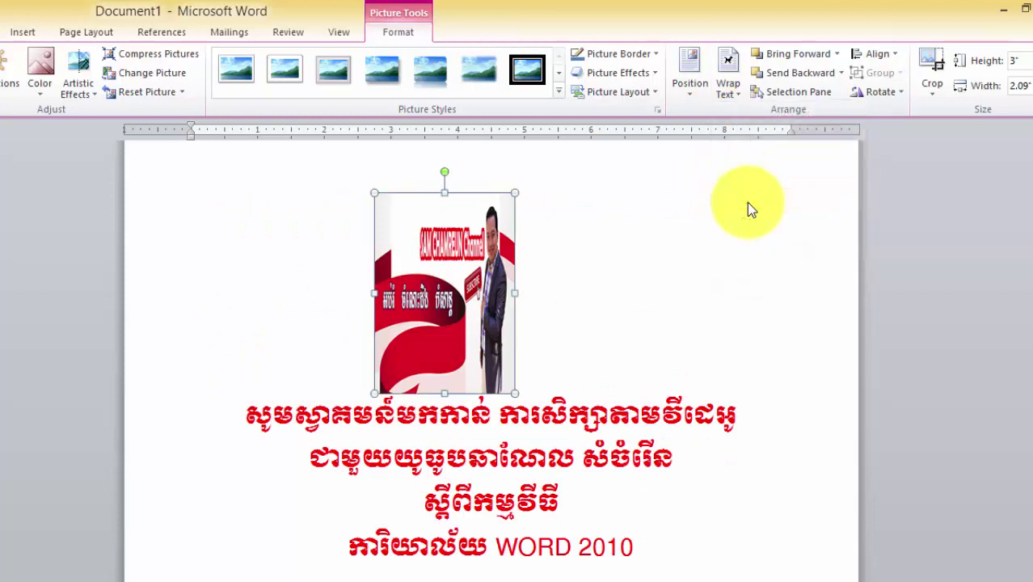
pyautogui.click(728, 87)
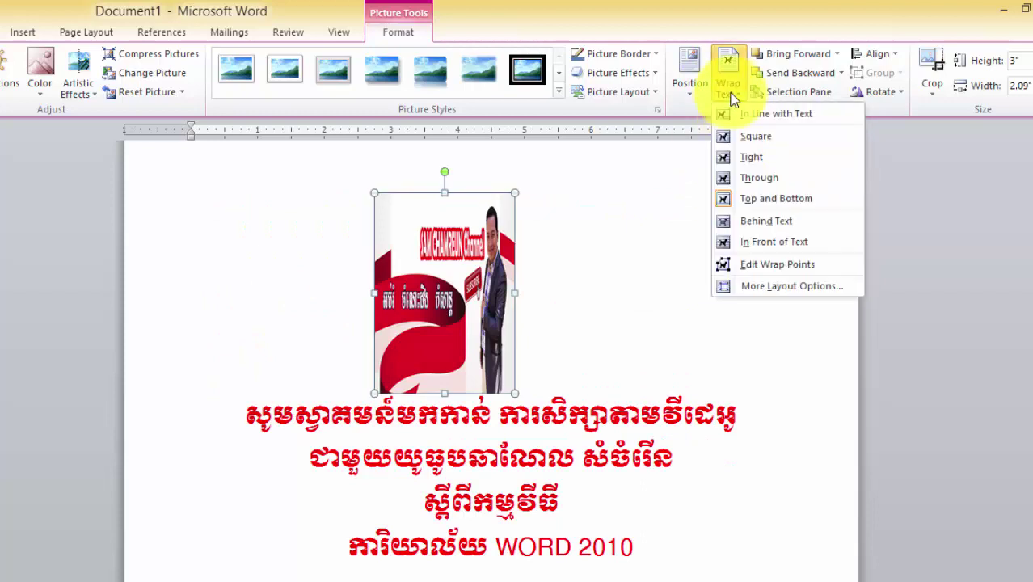
pyautogui.click(770, 243)
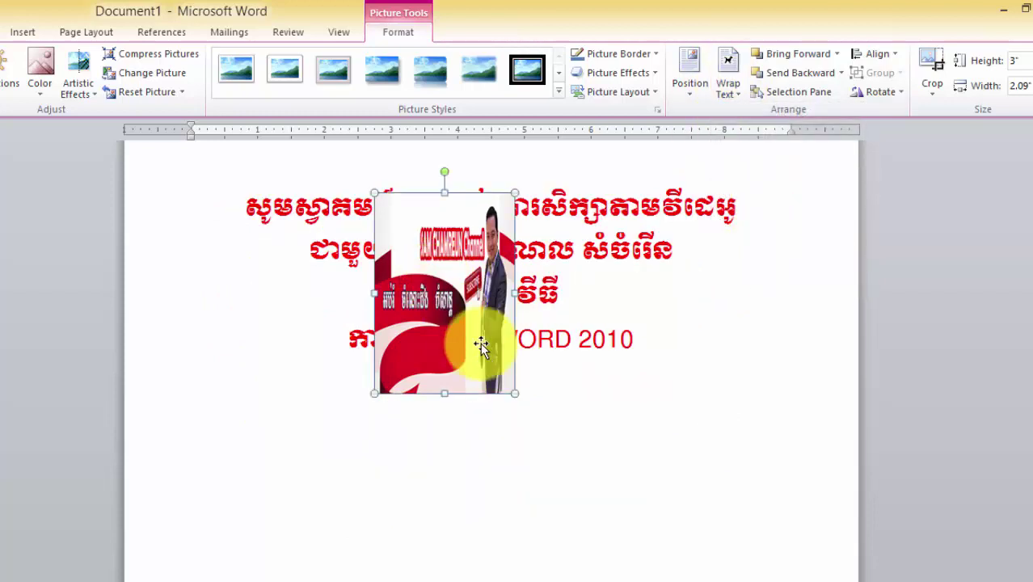
# Stretch the banner back to full width and move it below the red title.
pyautogui.moveTo(514, 293); pyautogui.dragTo(811, 293)
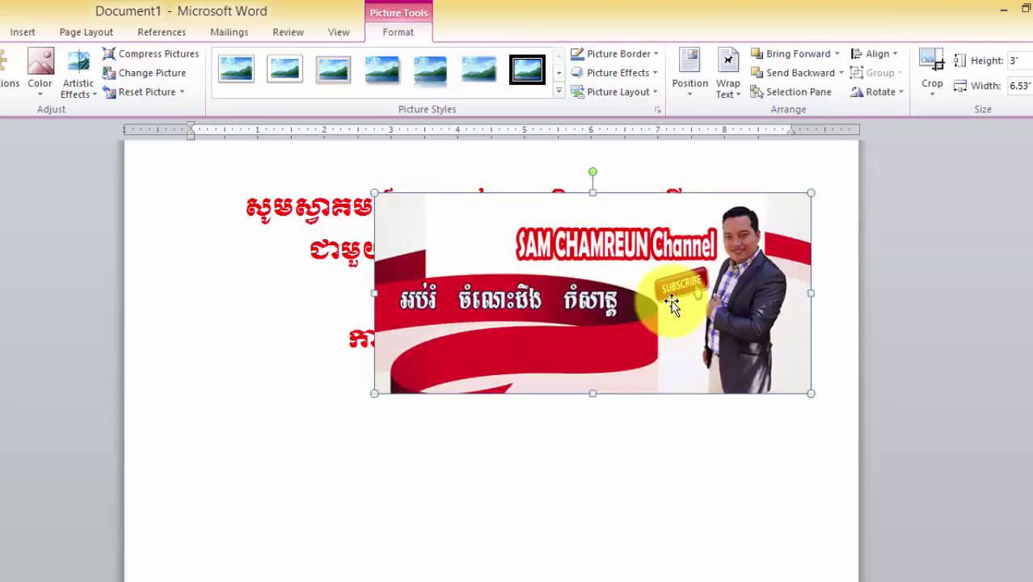
pyautogui.moveTo(372, 293); pyautogui.dragTo(203, 274)
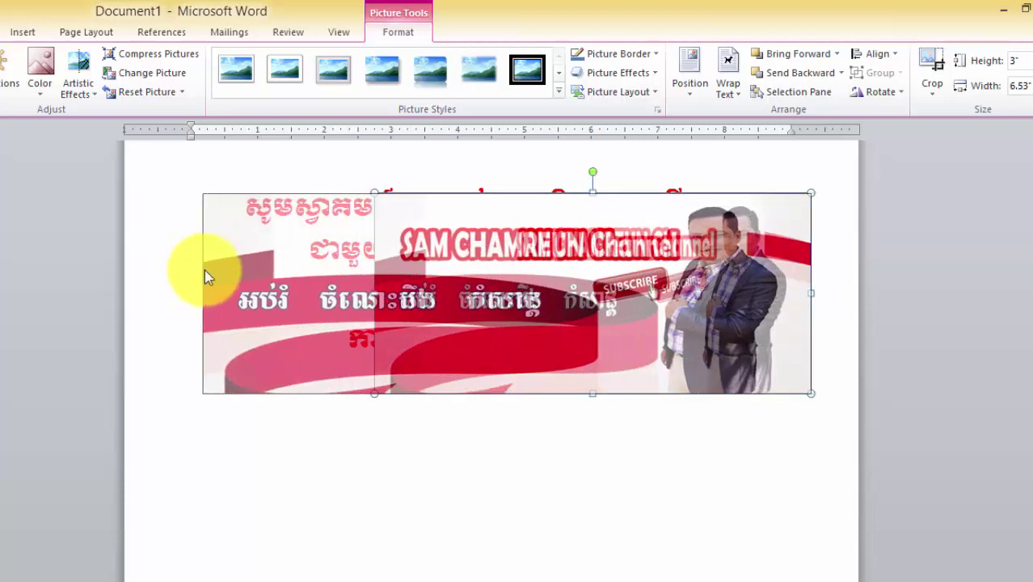
pyautogui.moveTo(414, 277); pyautogui.dragTo(432, 429)
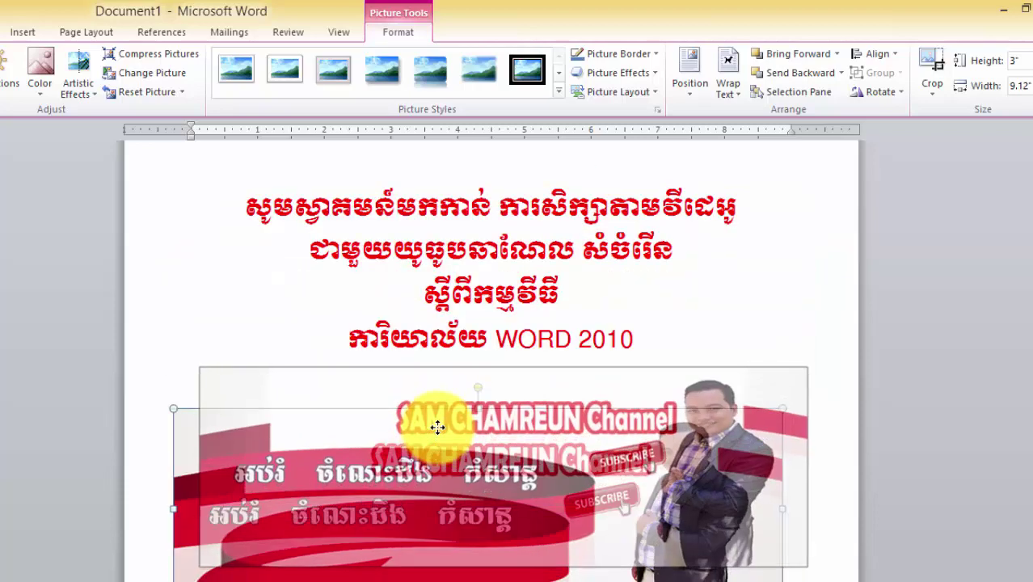
pyautogui.click(639, 311)
pyautogui.keyDown('ctrl'); pyautogui.scroll(-3, 438, 490); pyautogui.keyUp('ctrl')
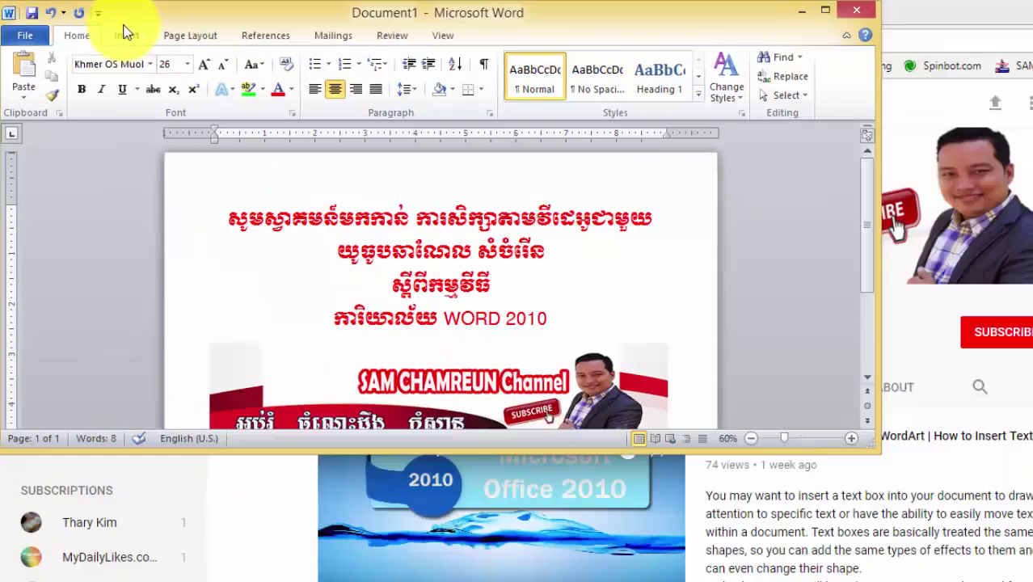
# Maximize the Word window and bring up the Insert ribbon.
pyautogui.click(825, 11)
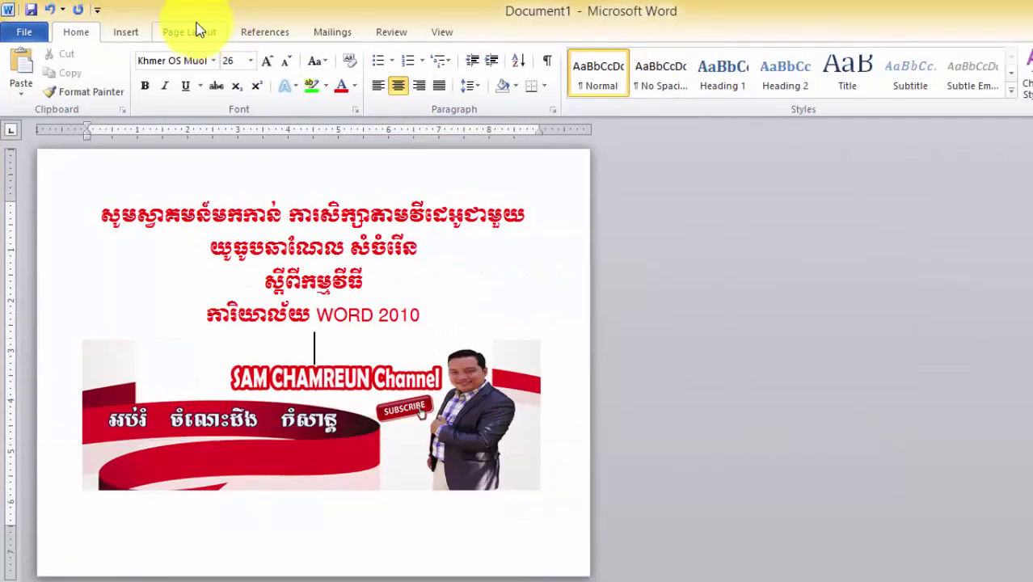
pyautogui.click(129, 33)
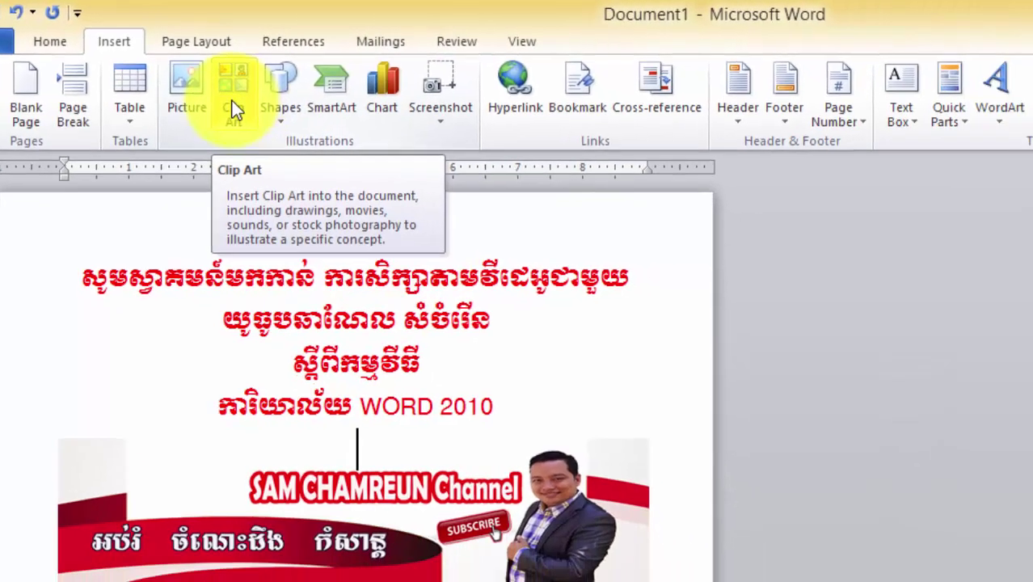
# Run a Clip Art search across all media types and scroll to the woman-at-computer clip.
pyautogui.click(232, 105)
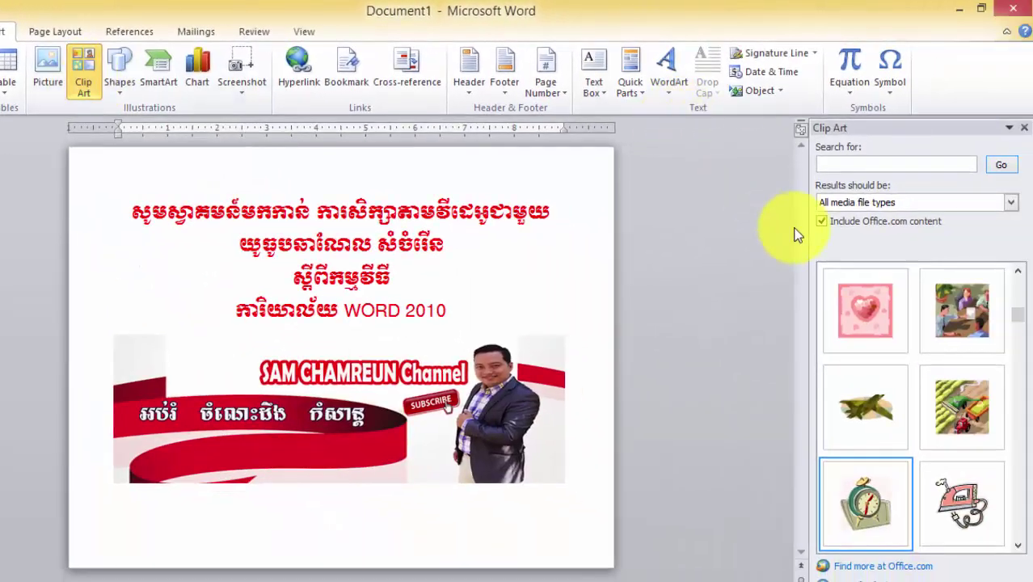
pyautogui.click(958, 166)
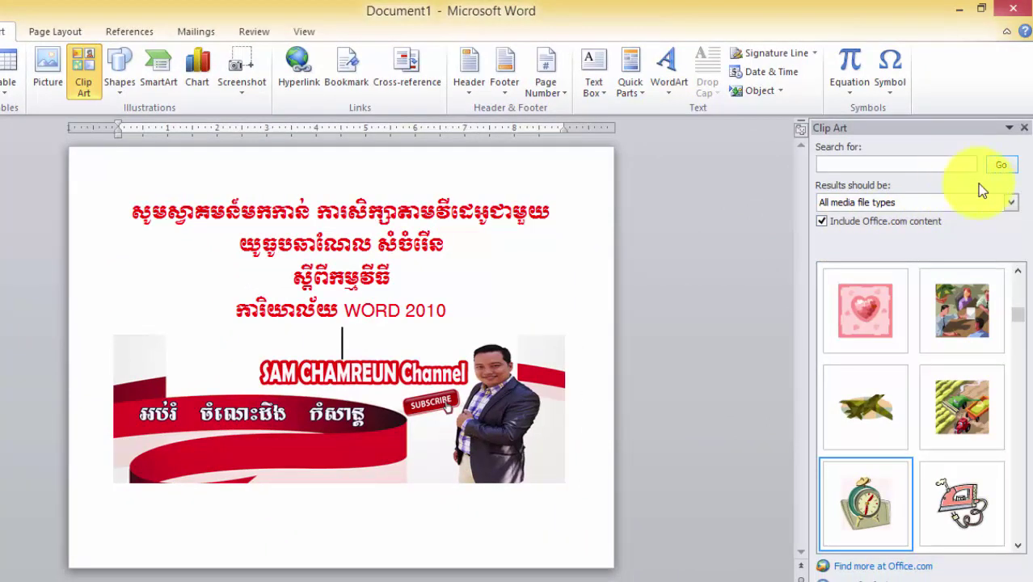
pyautogui.click(1012, 202)
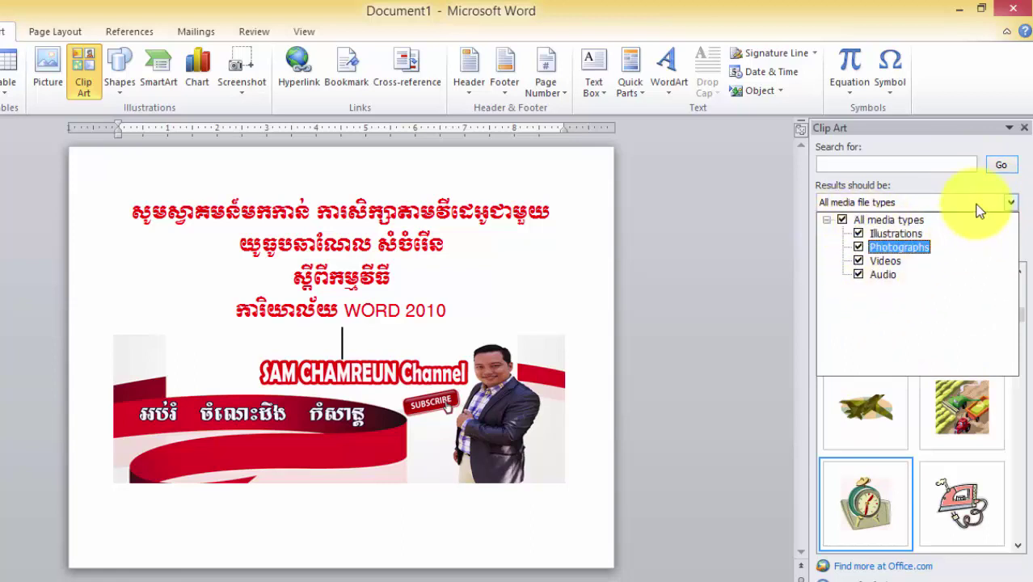
pyautogui.click(966, 180)
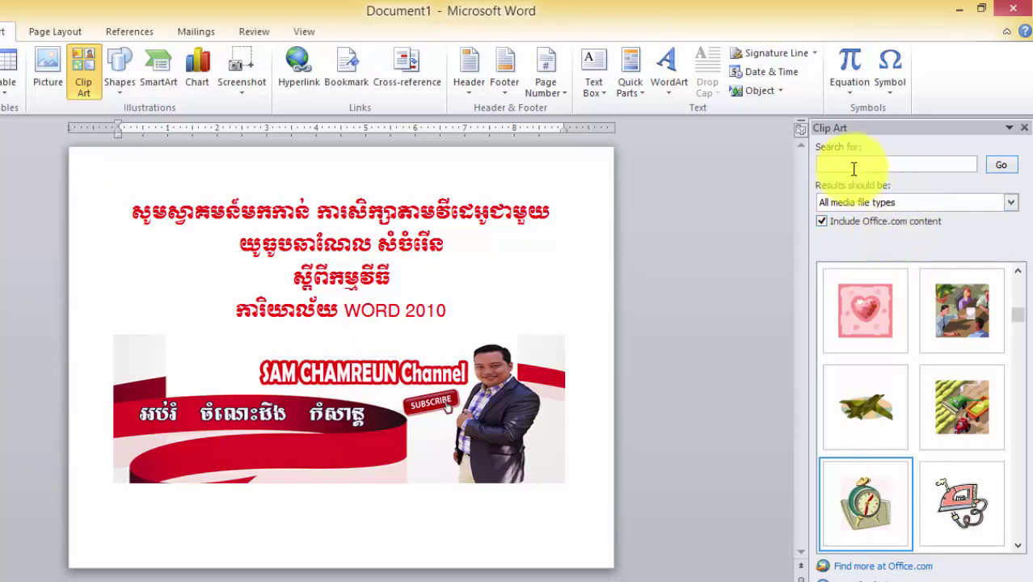
pyautogui.click(1002, 166)
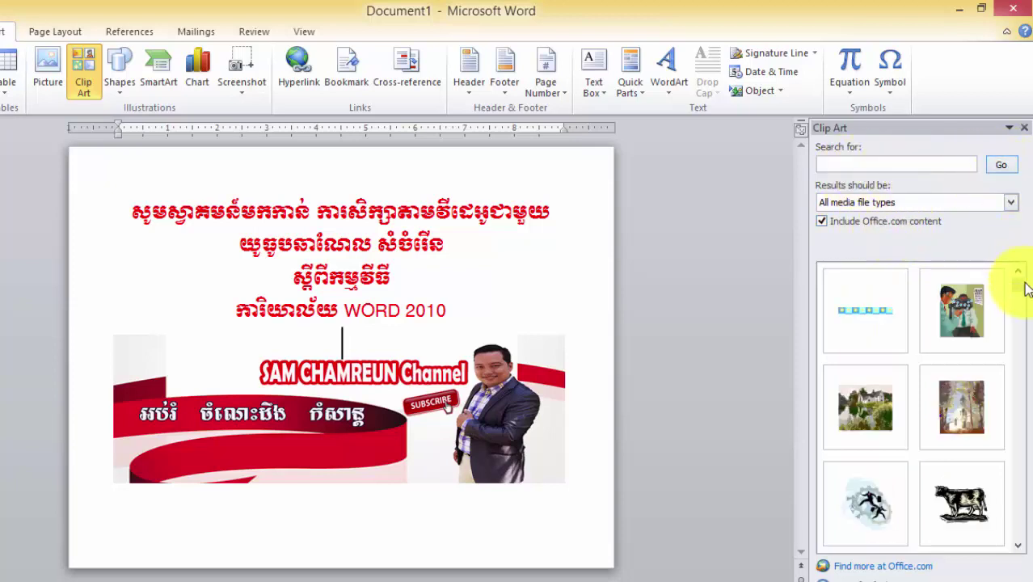
pyautogui.moveTo(1021, 291); pyautogui.dragTo(1028, 321)
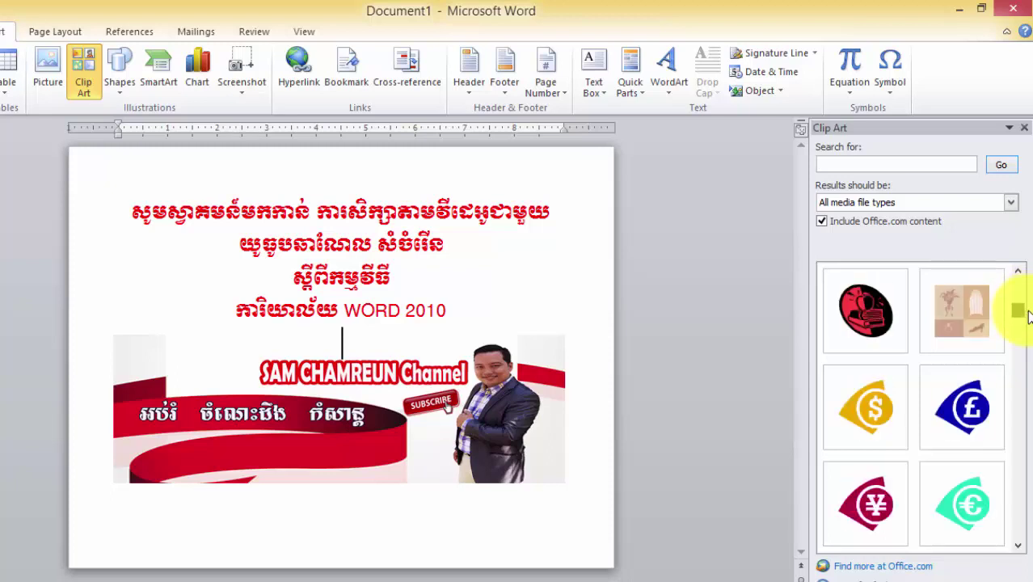
pyautogui.moveTo(1029, 321)
pyautogui.mouseDown()
pyautogui.moveTo(1015, 353)
pyautogui.moveTo(1026, 406)
pyautogui.mouseUp()
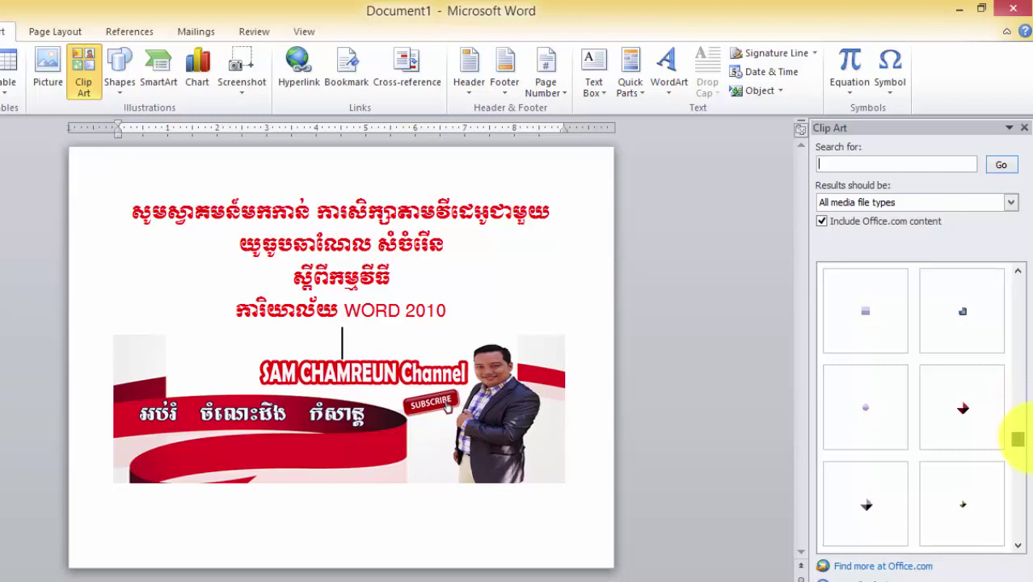
pyautogui.moveTo(1024, 402)
pyautogui.mouseDown()
pyautogui.moveTo(1019, 315)
pyautogui.moveTo(1028, 285)
pyautogui.moveTo(1017, 297)
pyautogui.mouseUp()
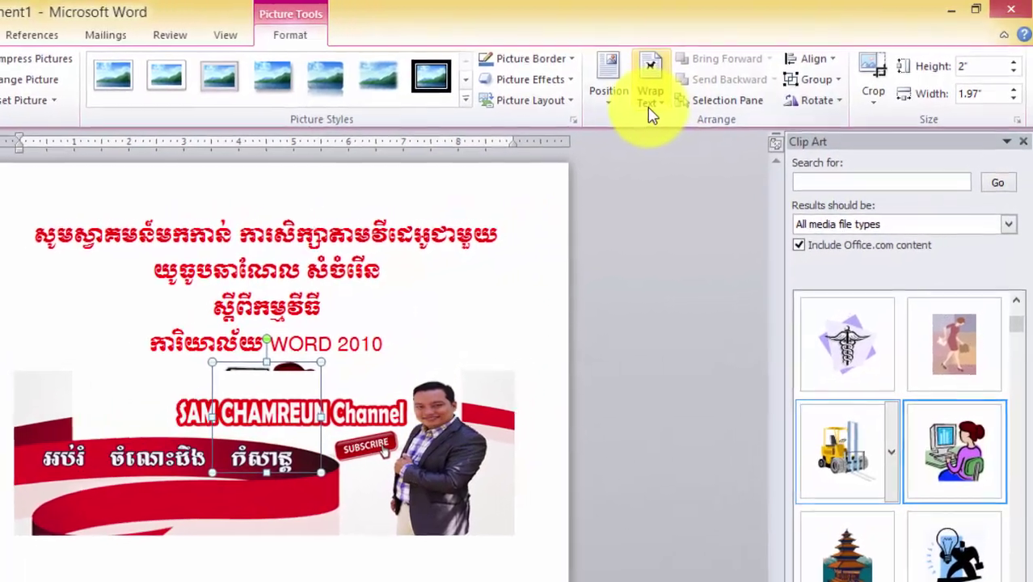
# Set the computer-user clip to In Front of Text and place it left of the title.
pyautogui.click(689, 95)
pyautogui.click(692, 268)
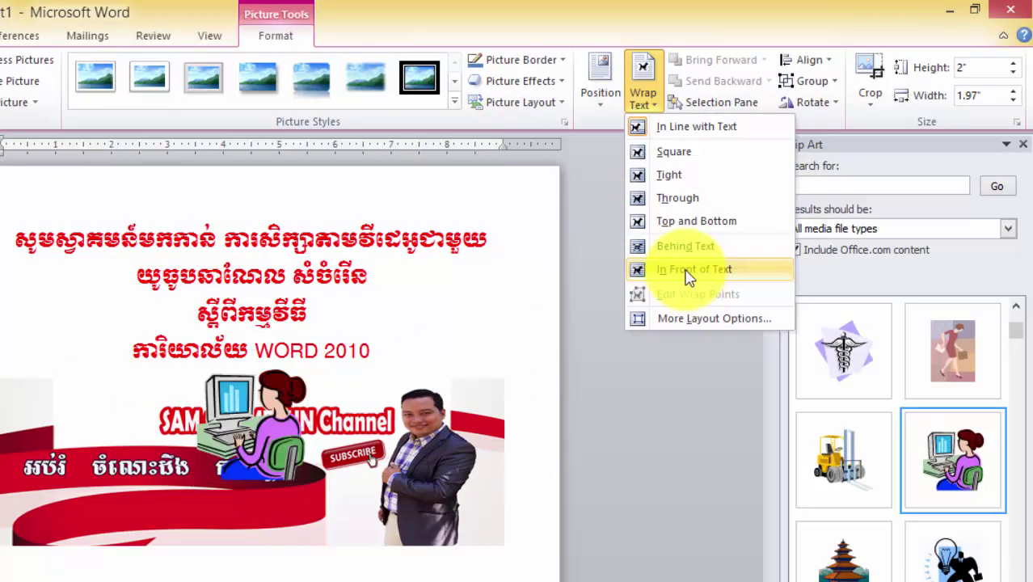
pyautogui.moveTo(270, 432); pyautogui.dragTo(47, 321)
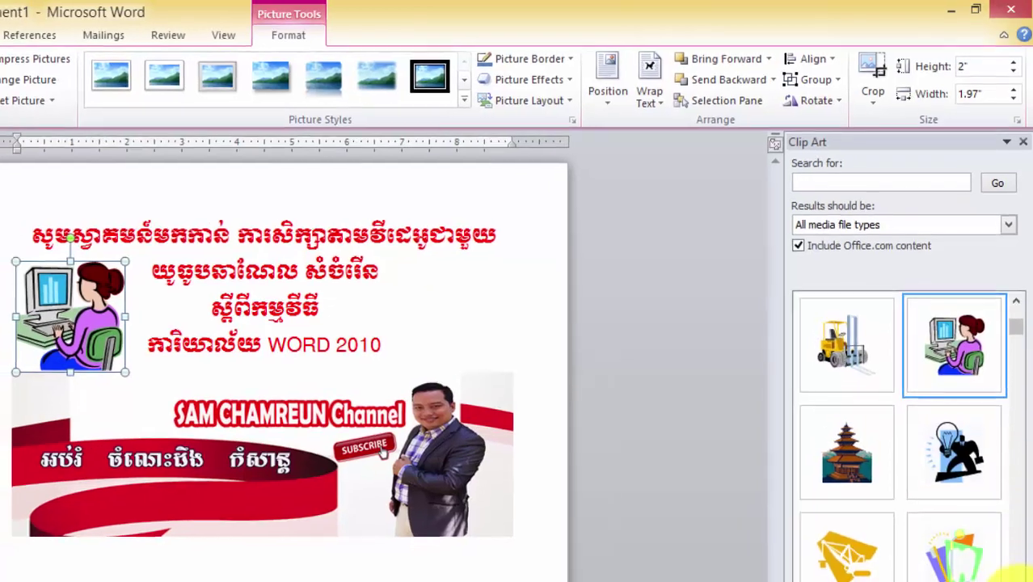
pyautogui.scroll(-2, 1018, 577)
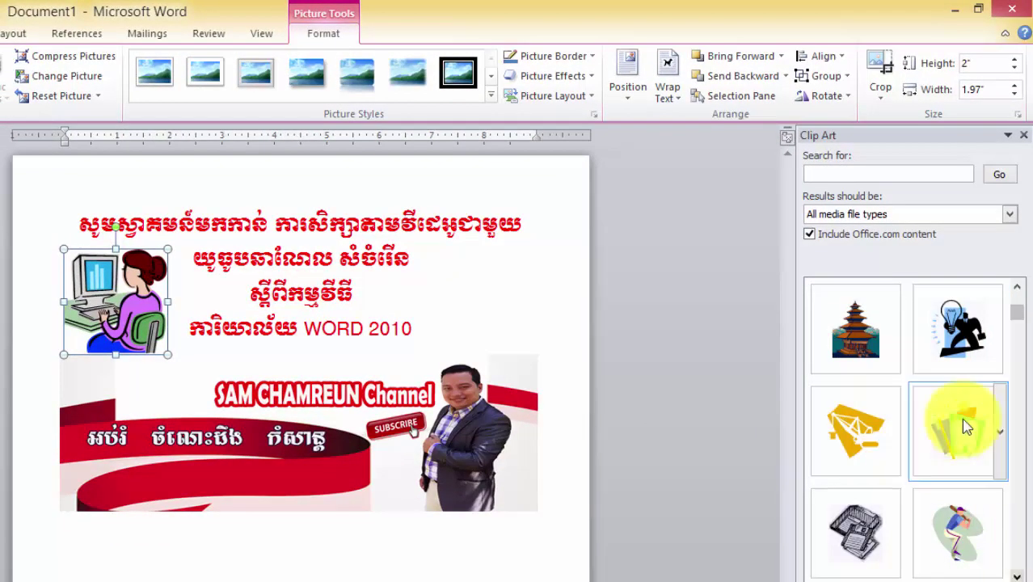
# Insert the lightbulb clip, set it In Front of Text, and place it right of the title.
pyautogui.click(950, 339)
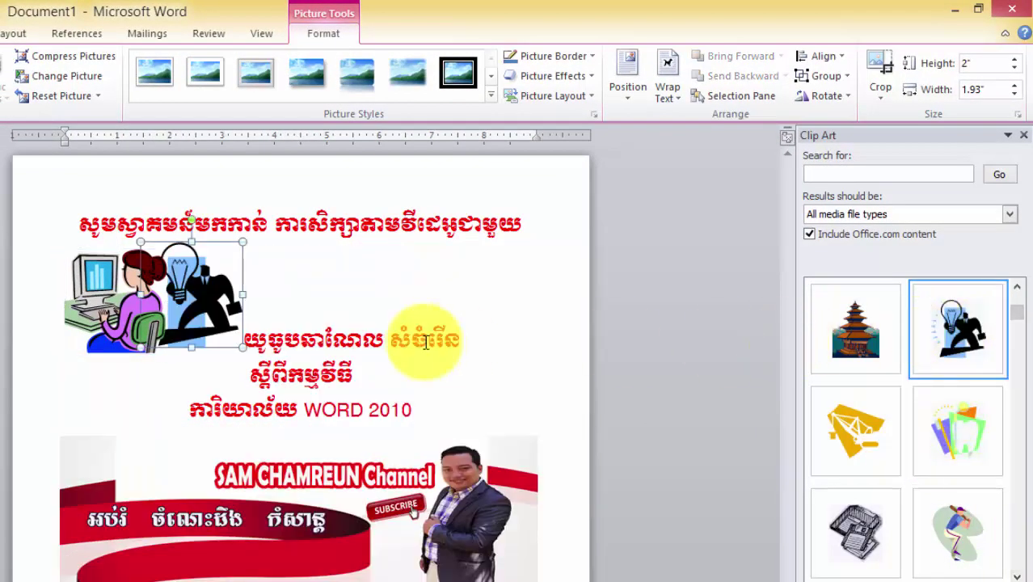
pyautogui.click(670, 91)
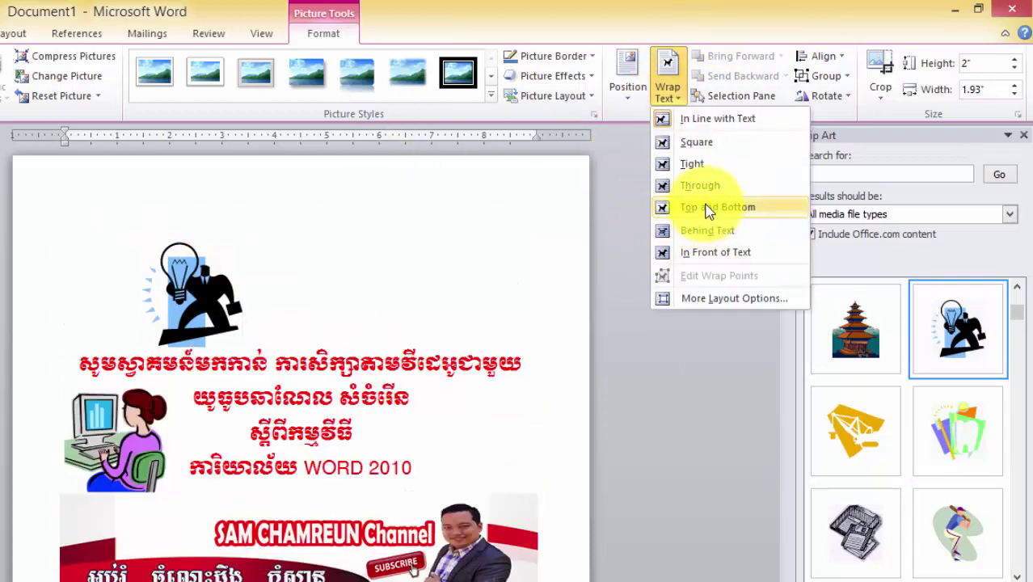
pyautogui.click(708, 252)
pyautogui.moveTo(215, 295); pyautogui.dragTo(474, 292)
pyautogui.click(371, 552)
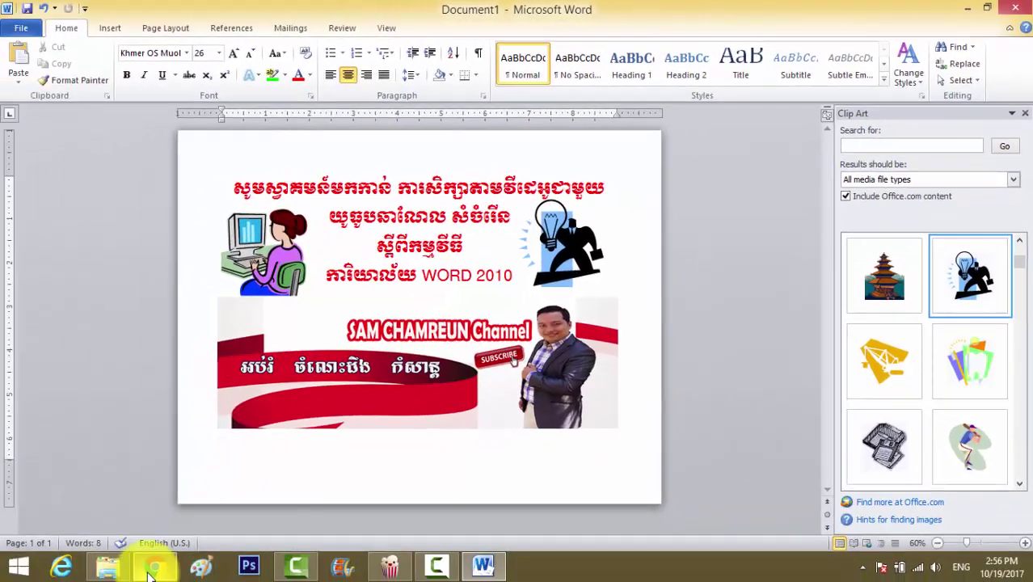
pyautogui.click(156, 569)
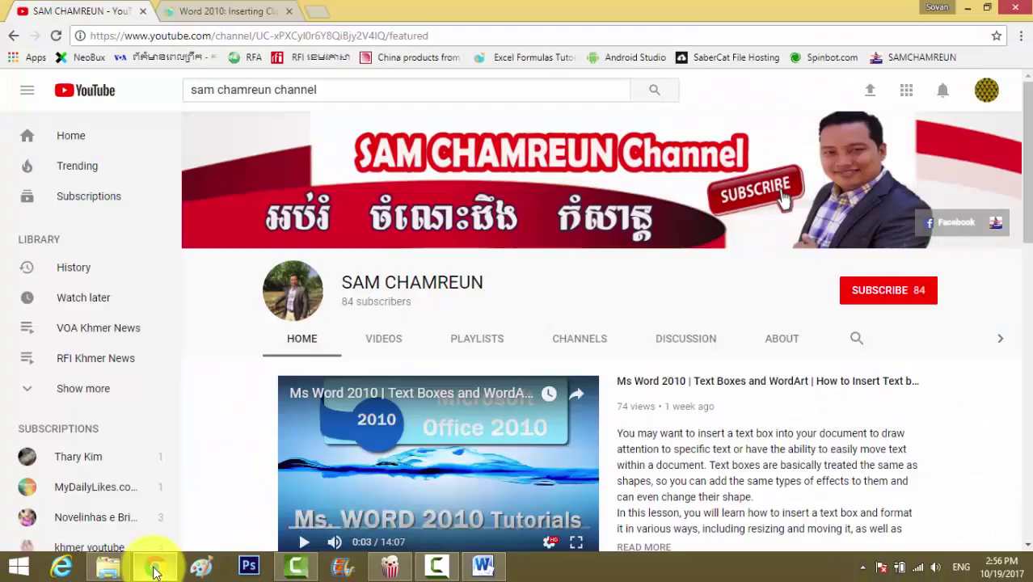
pyautogui.click(314, 13)
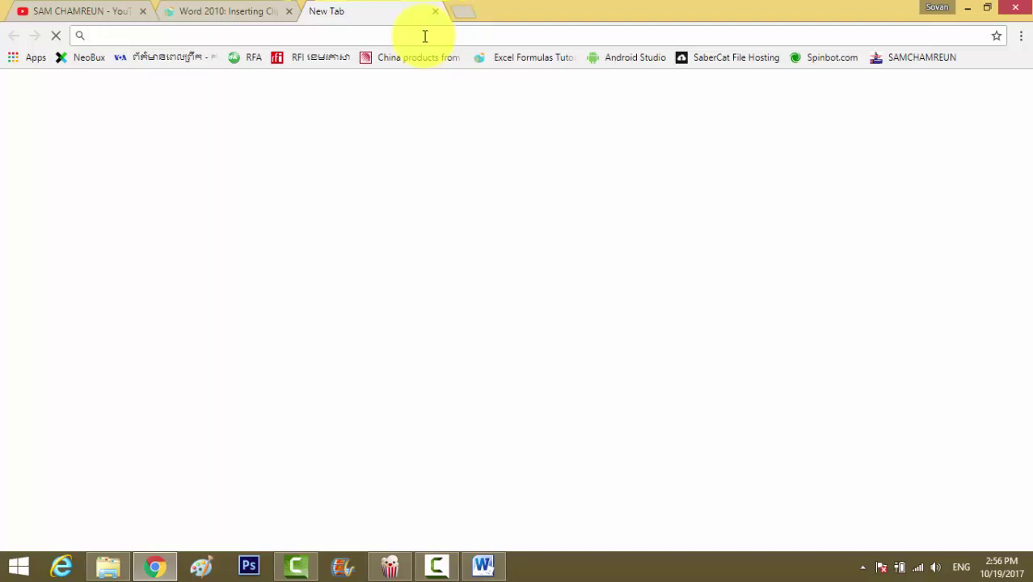
pyautogui.write('gg')
pyautogui.press('BackSpace')
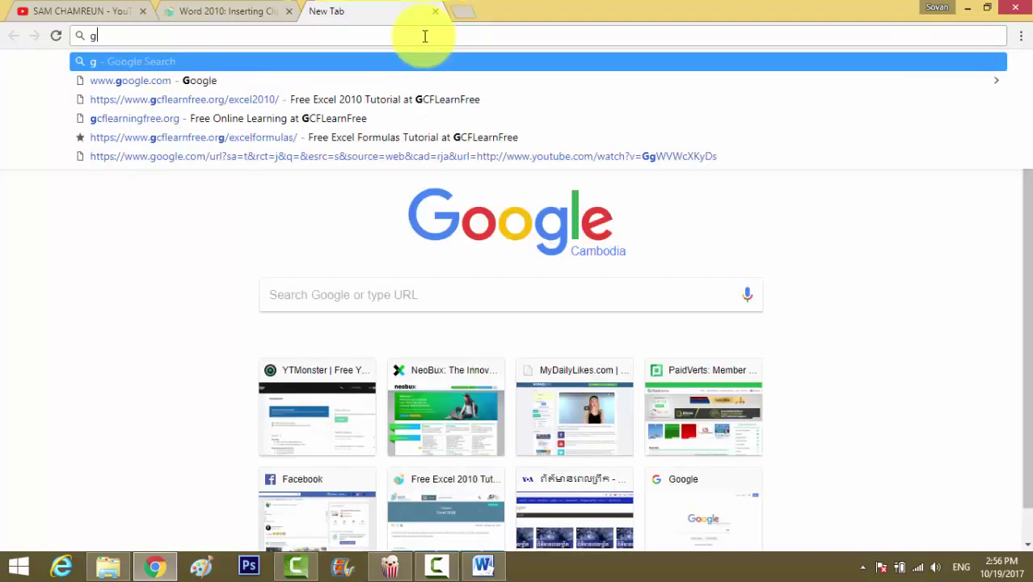
pyautogui.click(202, 80)
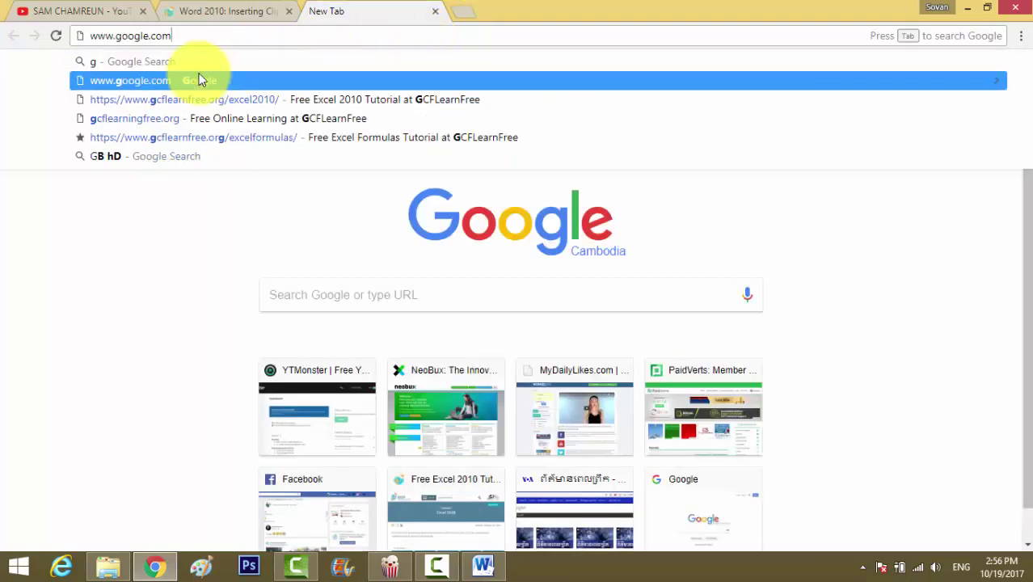
pyautogui.click(320, 293)
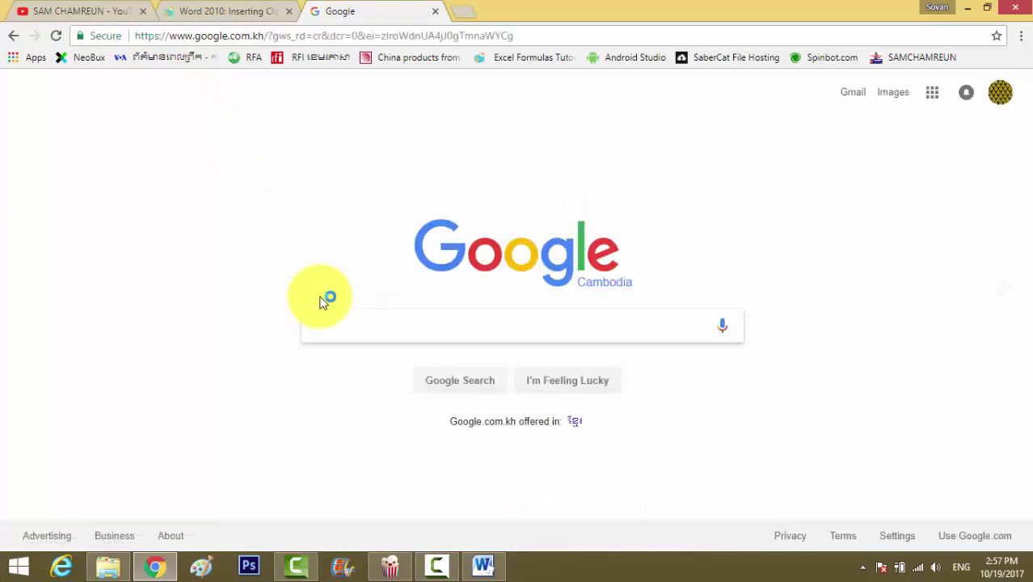
# Search Google for 'success' using the suggestion list.
pyautogui.write('suc')
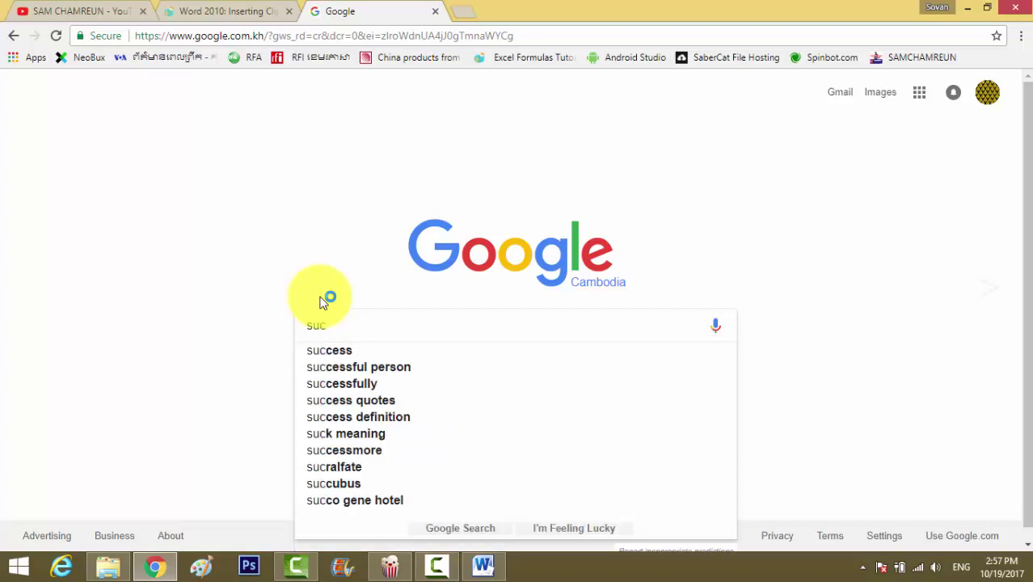
pyautogui.press('Down')
pyautogui.press('Return')
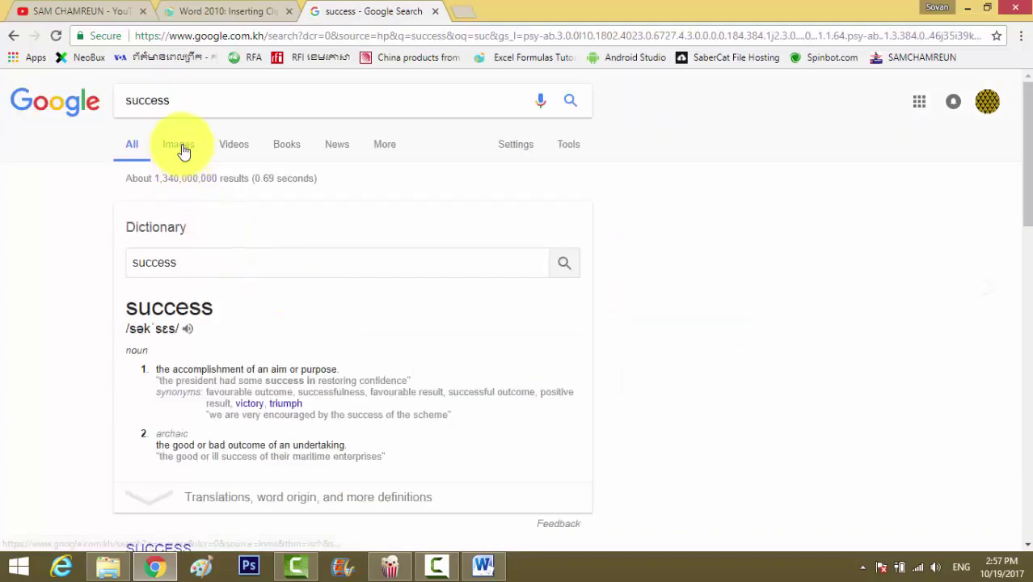
# Find the key-on-SUCCESS photo in the image results and copy the image.
pyautogui.scroll(-3, 330, 240)
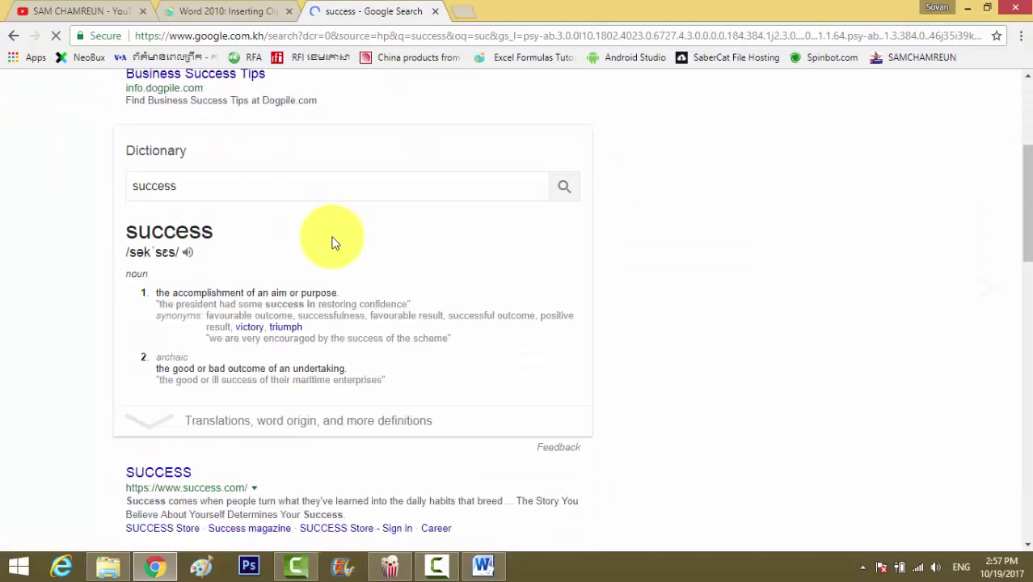
pyautogui.scroll(-1, 337, 255)
pyautogui.scroll(-5, 336, 255)
pyautogui.scroll(5, 336, 256)
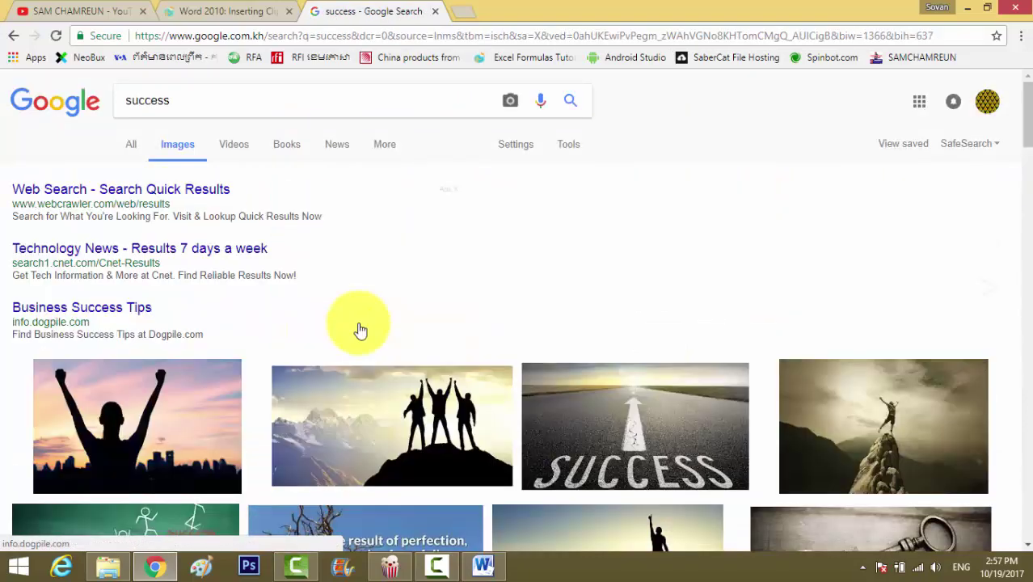
pyautogui.scroll(-1, 360, 332)
pyautogui.scroll(-2, 361, 335)
pyautogui.scroll(-1, 357, 339)
pyautogui.scroll(-1, 357, 339)
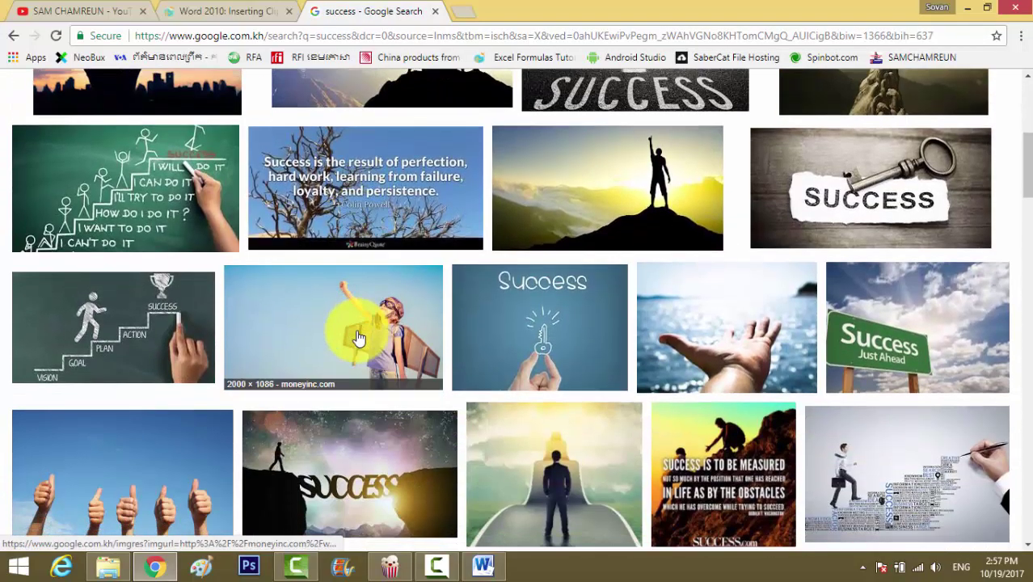
pyautogui.scroll(-2, 453, 343)
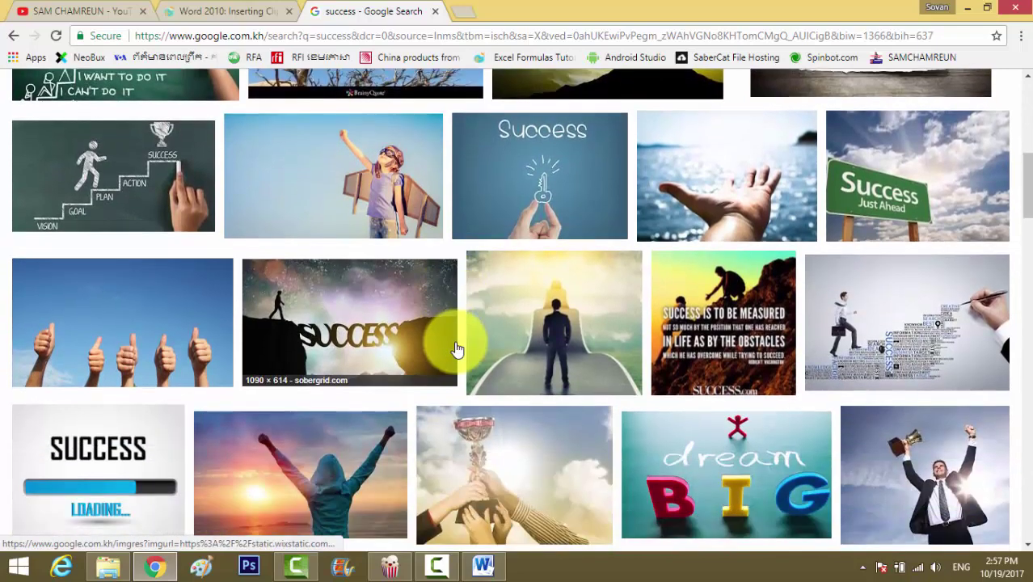
pyautogui.scroll(3, 455, 348)
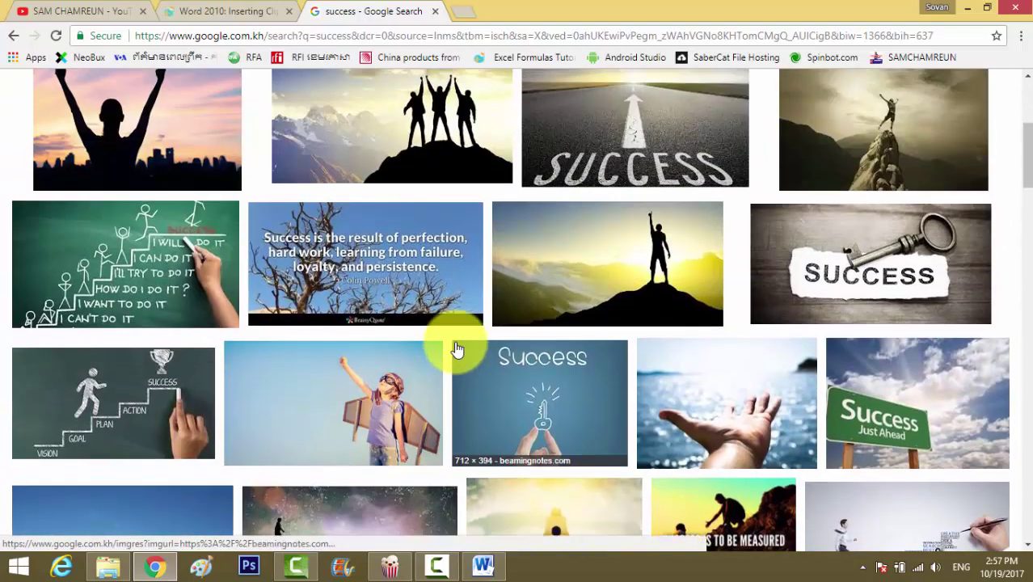
pyautogui.click(851, 277)
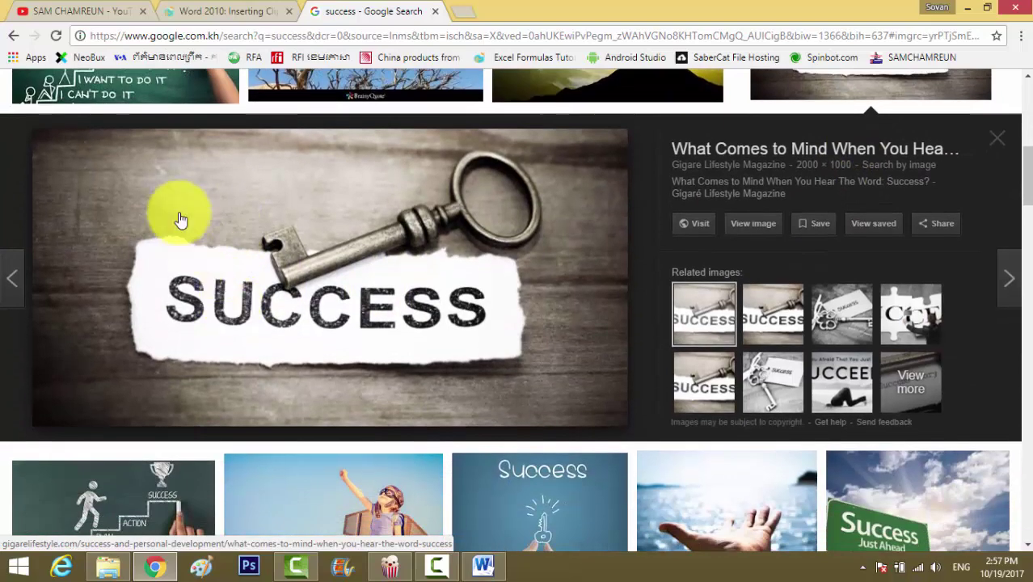
pyautogui.rightClick(181, 220)
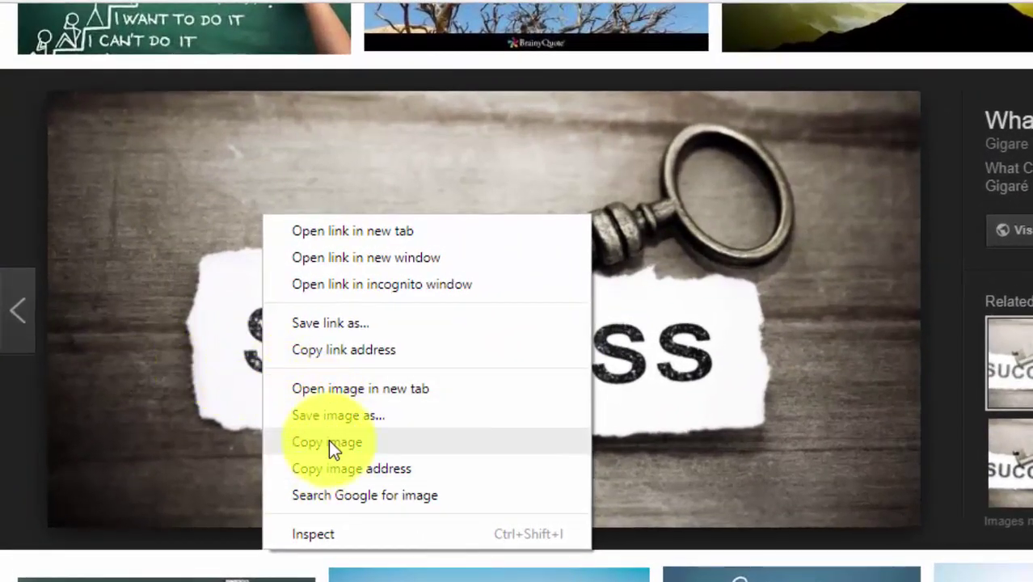
pyautogui.click(329, 446)
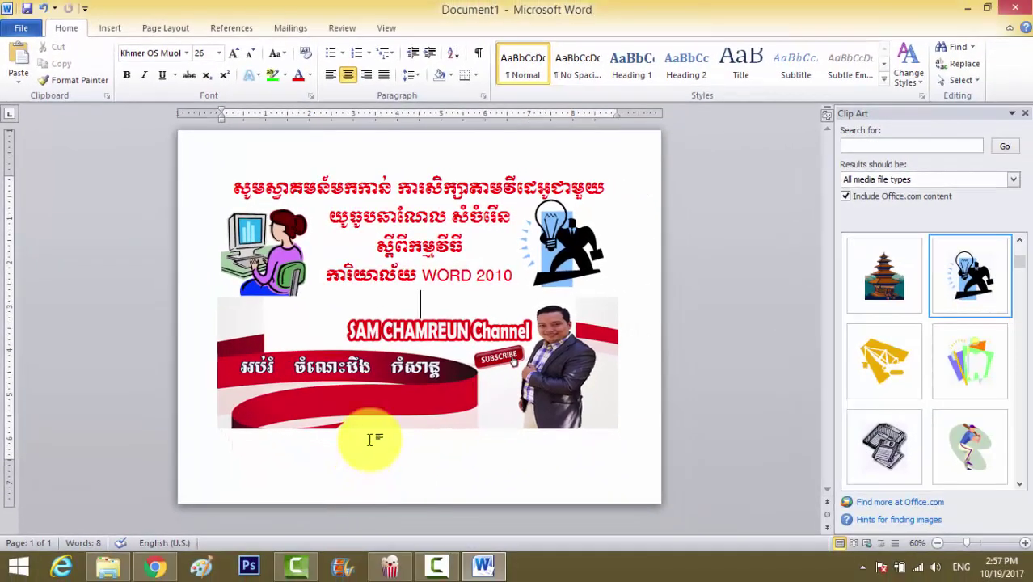
# Paste the key SUCCESS photo into the flyer and shrink it so the whole word shows.
pyautogui.hotkey('ctrl', 'v')
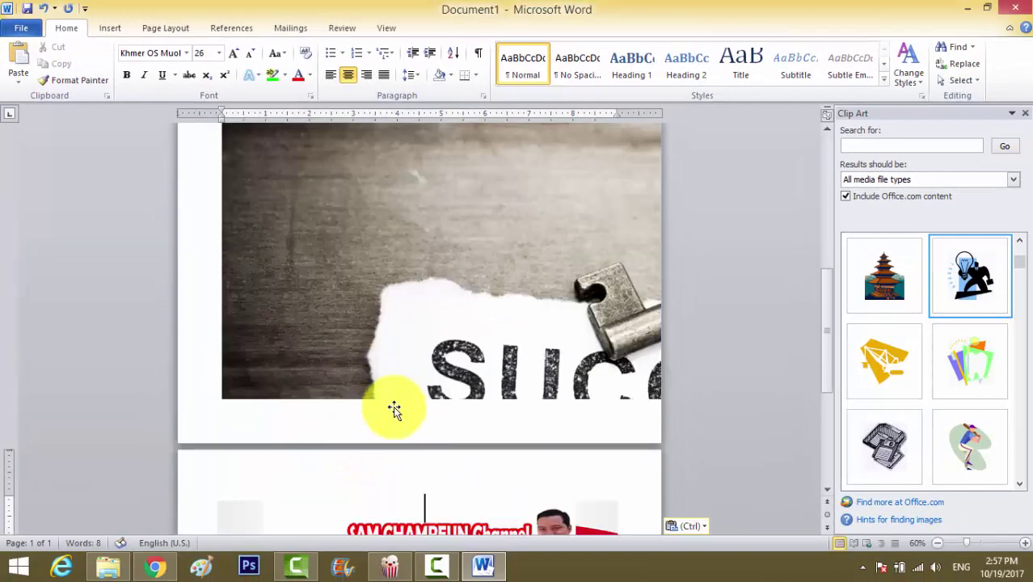
pyautogui.click(445, 283)
pyautogui.scroll(1, 439, 346)
pyautogui.scroll(3, 439, 346)
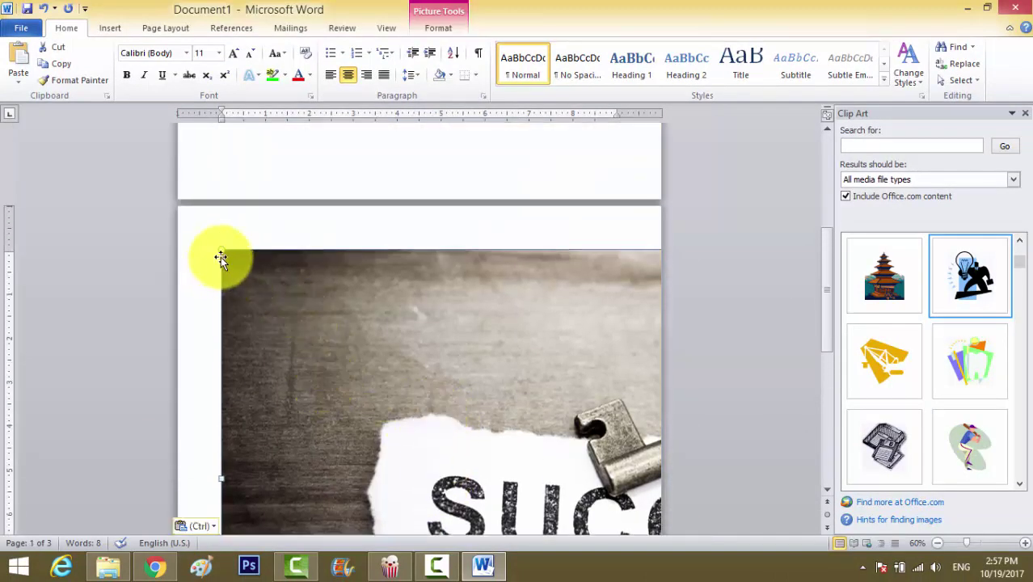
pyautogui.moveTo(219, 252); pyautogui.dragTo(533, 407)
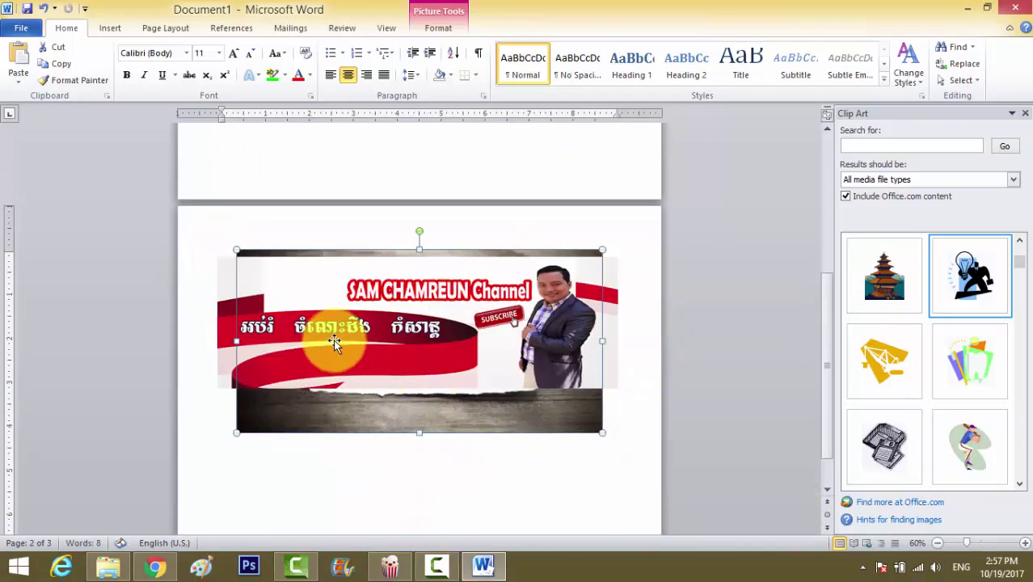
pyautogui.click(444, 16)
# Set the photo's wrapping to In Front of Text and shrink it to reveal the banner.
pyautogui.click(728, 81)
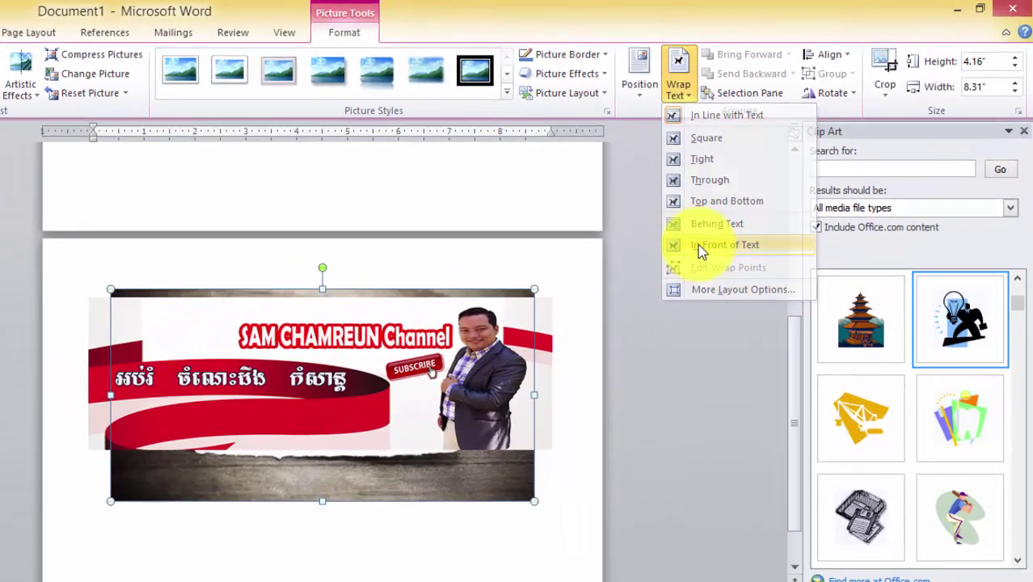
pyautogui.click(697, 244)
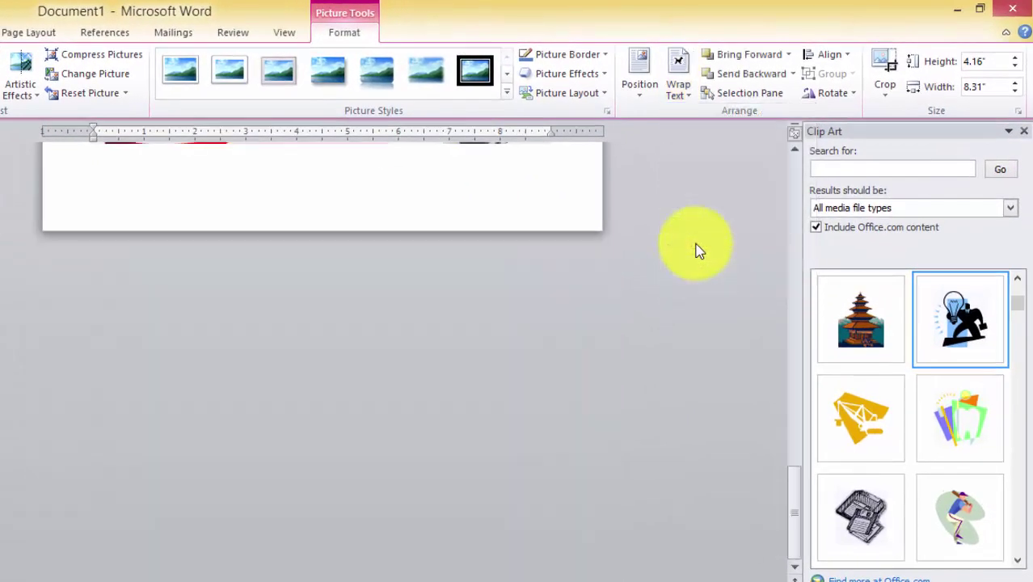
pyautogui.scroll(5, 343, 281)
pyautogui.scroll(2, 339, 283)
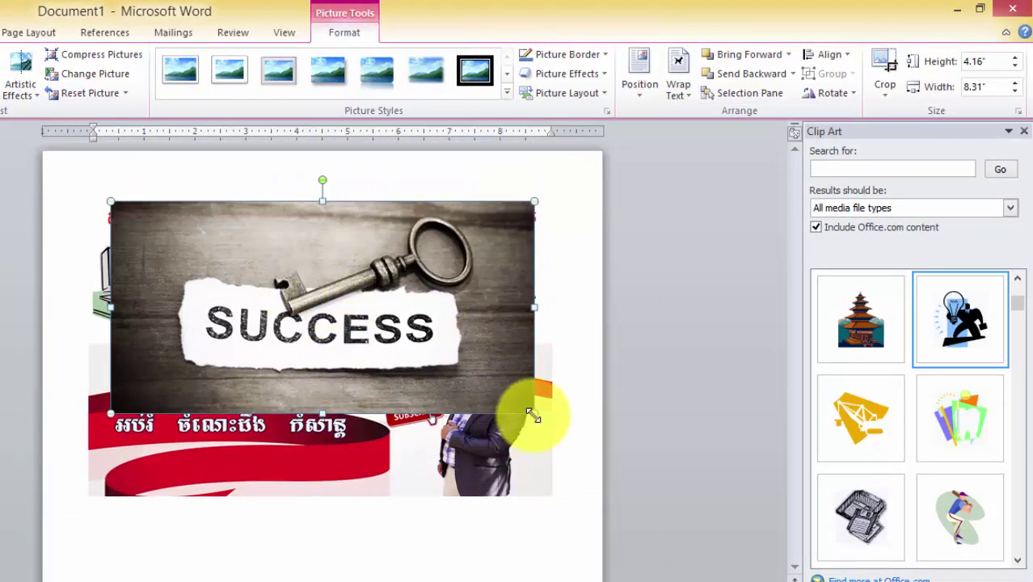
pyautogui.moveTo(533, 412); pyautogui.dragTo(390, 341)
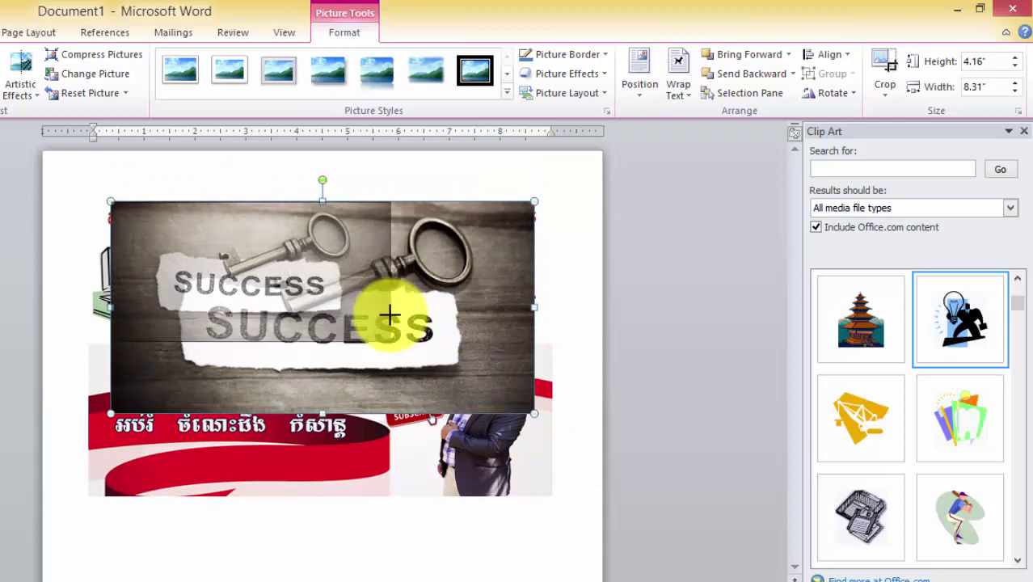
# Resize the photo to about 2.11" by 4.22" and position it between the clip art figures.
pyautogui.moveTo(249, 224)
pyautogui.mouseDown()
pyautogui.moveTo(233, 467)
pyautogui.moveTo(312, 214)
pyautogui.mouseUp()
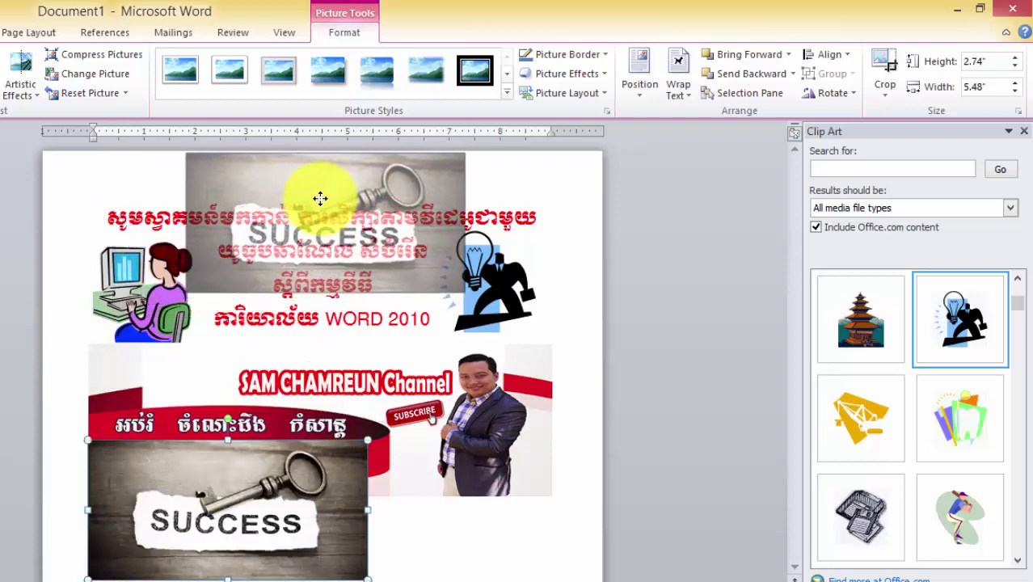
pyautogui.moveTo(312, 213); pyautogui.dragTo(329, 223)
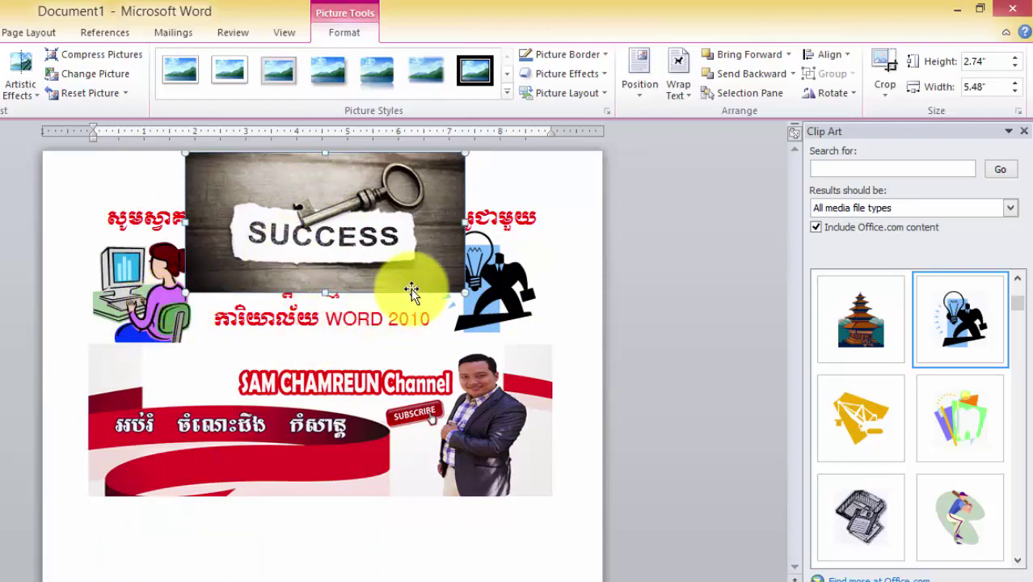
pyautogui.moveTo(460, 291); pyautogui.dragTo(447, 283)
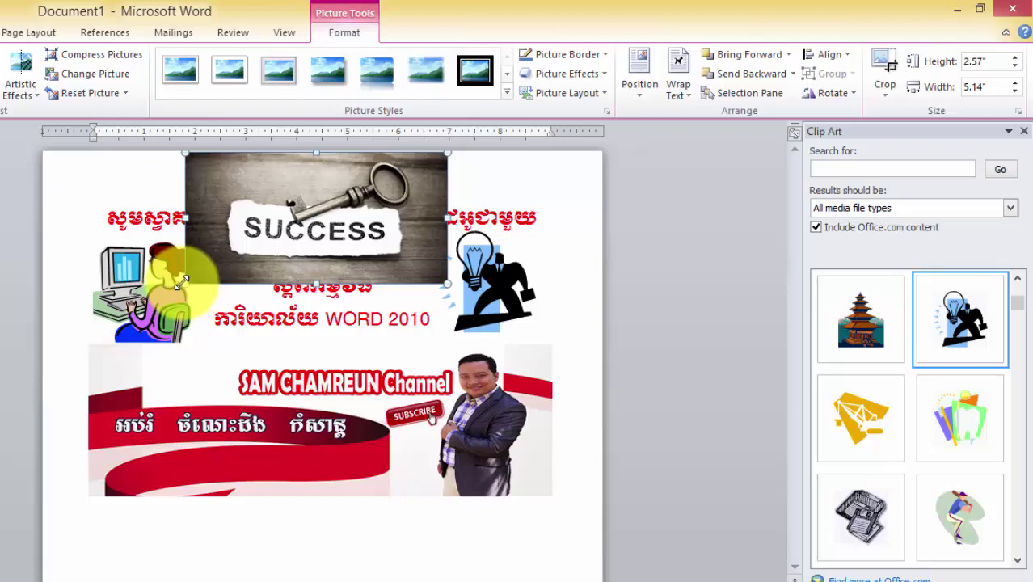
pyautogui.moveTo(182, 280); pyautogui.dragTo(215, 269)
pyautogui.moveTo(351, 235); pyautogui.dragTo(351, 315)
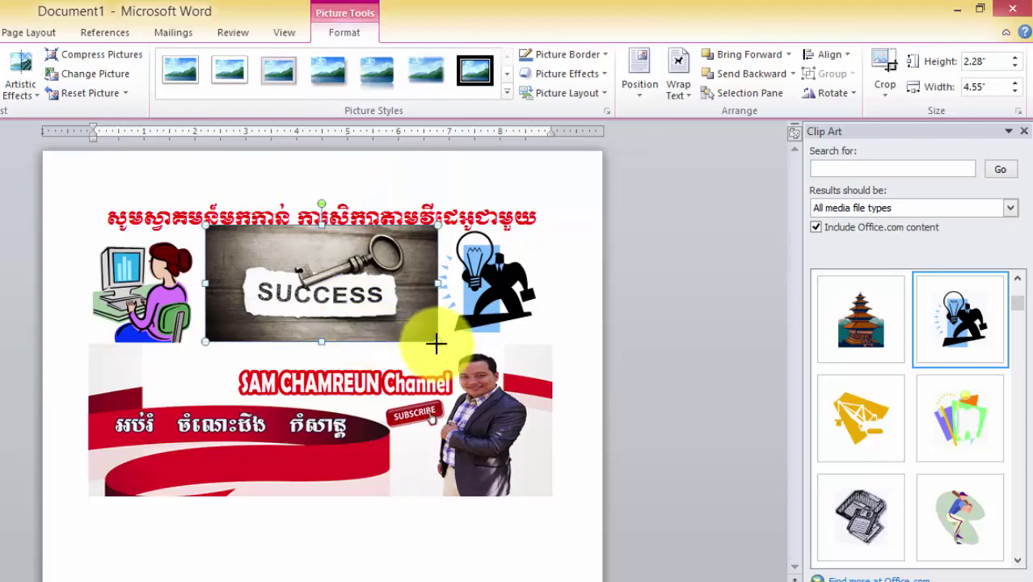
pyautogui.moveTo(436, 344); pyautogui.dragTo(408, 327)
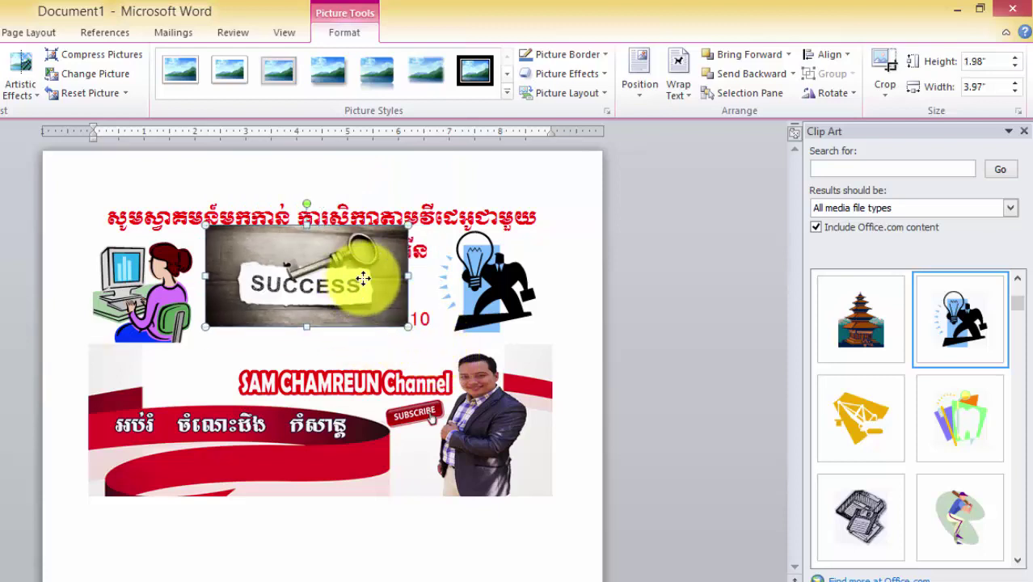
pyautogui.moveTo(363, 278); pyautogui.dragTo(377, 283)
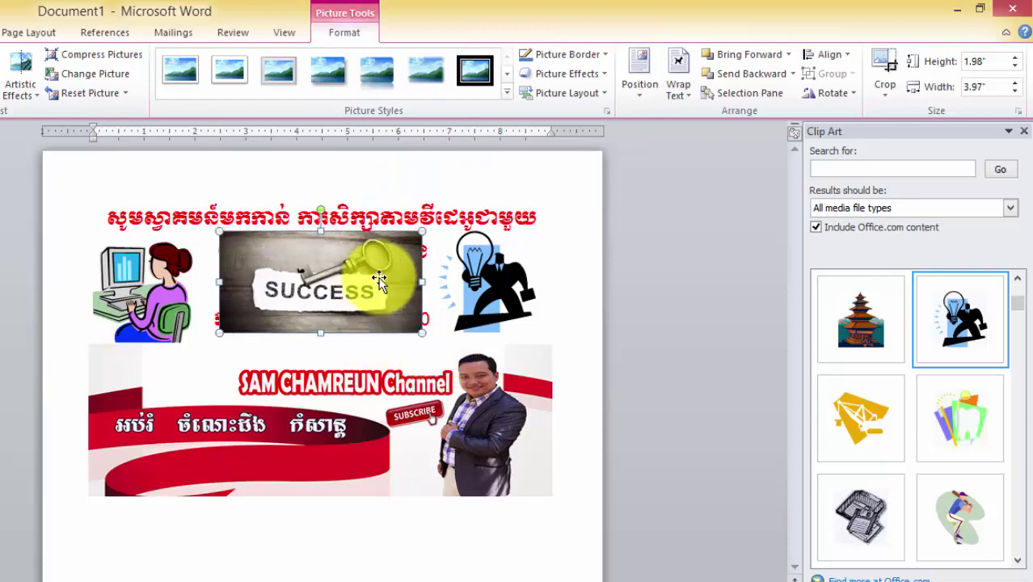
pyautogui.moveTo(219, 332); pyautogui.dragTo(206, 339)
pyautogui.hotkey('ctrl', 'Right')
pyautogui.hotkey('ctrl', 'Right')
pyautogui.hotkey('ctrl', 'Right')
pyautogui.hotkey('ctrl', 'Right')
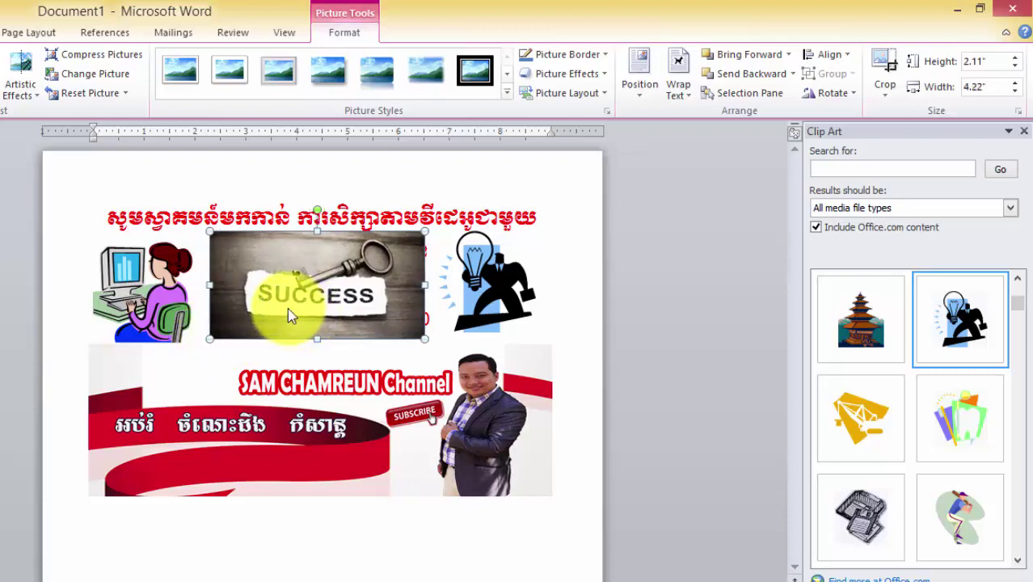
pyautogui.hotkey('ctrl', 'Right')
pyautogui.hotkey('ctrl', 'Right')
pyautogui.hotkey('ctrl', 'Right')
pyautogui.hotkey('ctrl', 'Right')
pyautogui.hotkey('ctrl', 'Right')
pyautogui.hotkey('ctrl', 'Right')
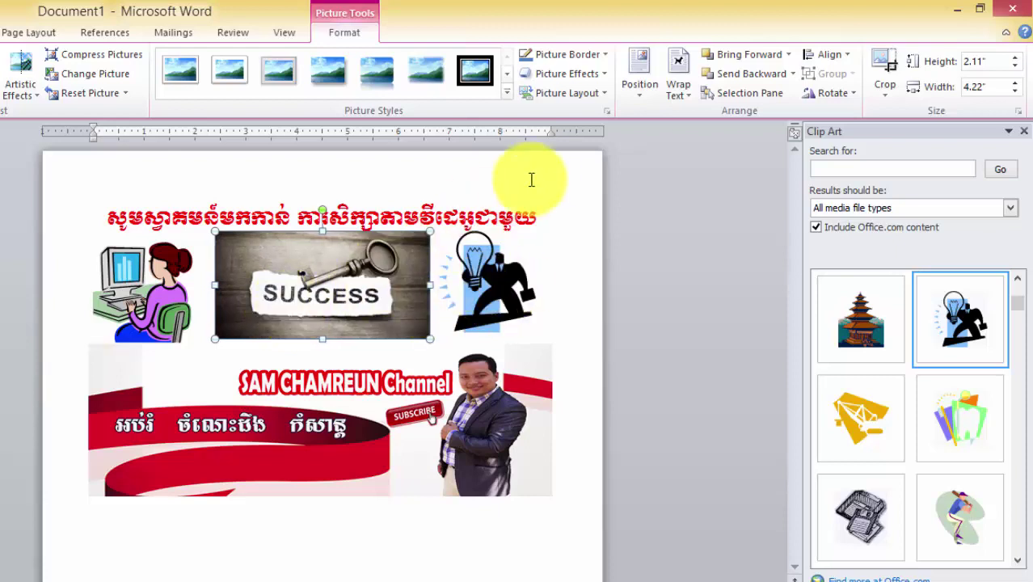
# Change the photo's wrapping to Behind Text and deselect it to view the finished layout.
pyautogui.click(676, 87)
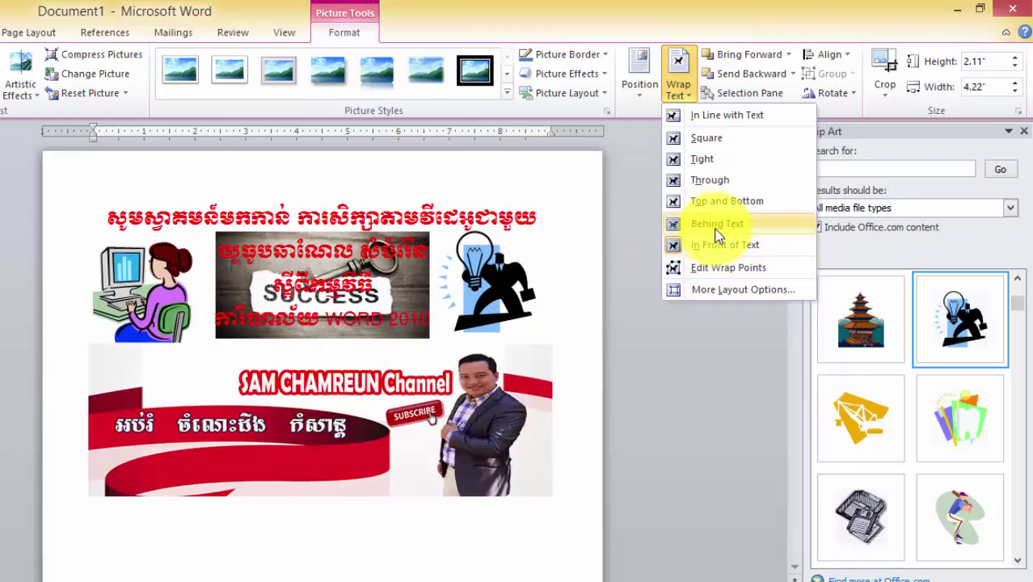
pyautogui.click(716, 224)
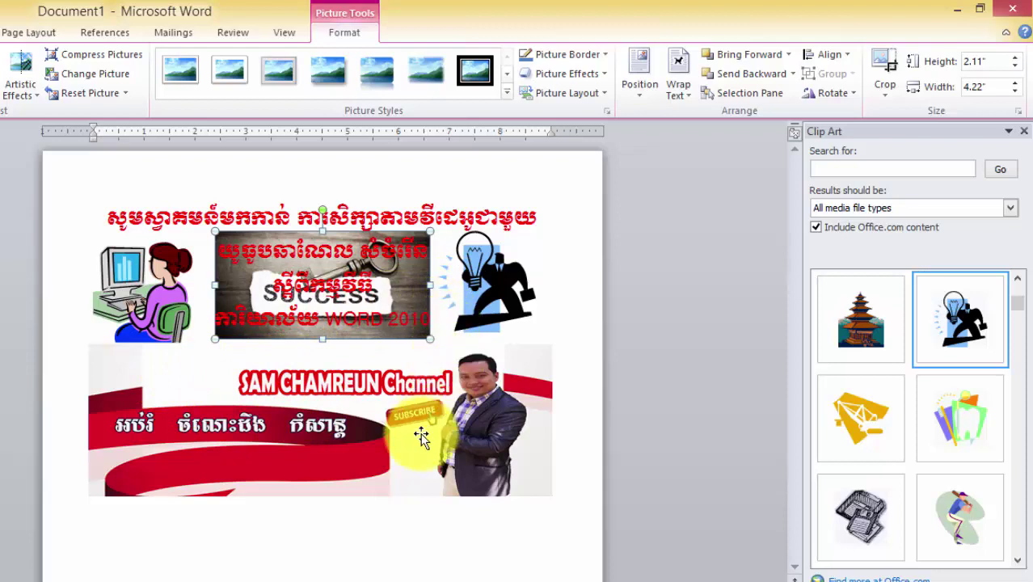
pyautogui.click(365, 521)
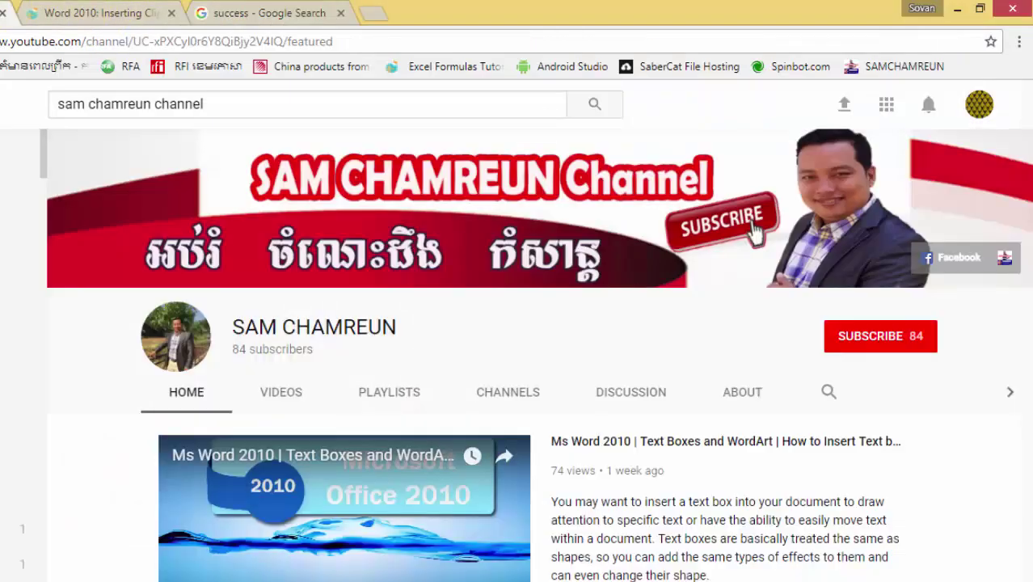
pyautogui.scroll(-1, 792, 470)
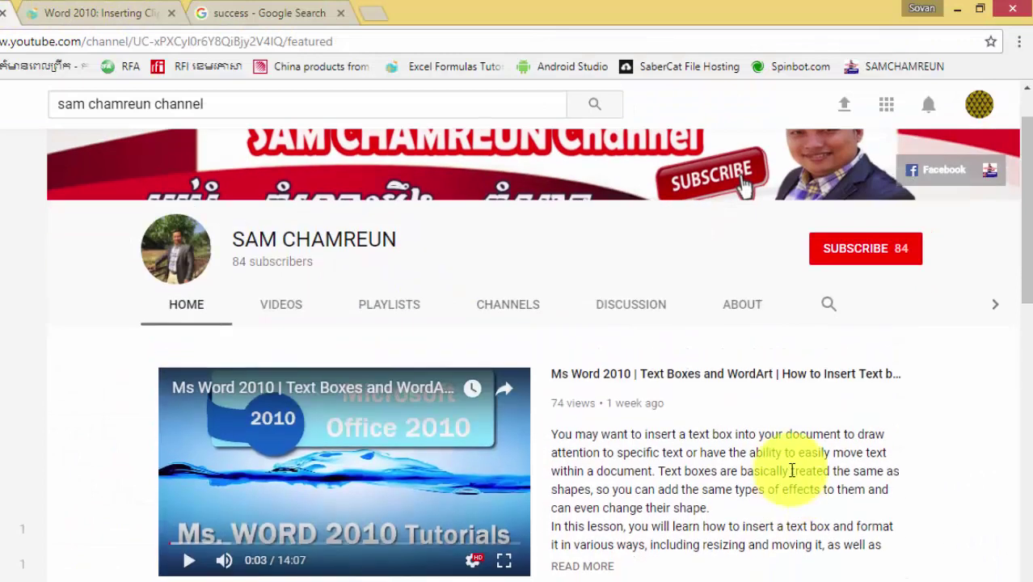
pyautogui.scroll(1, 792, 471)
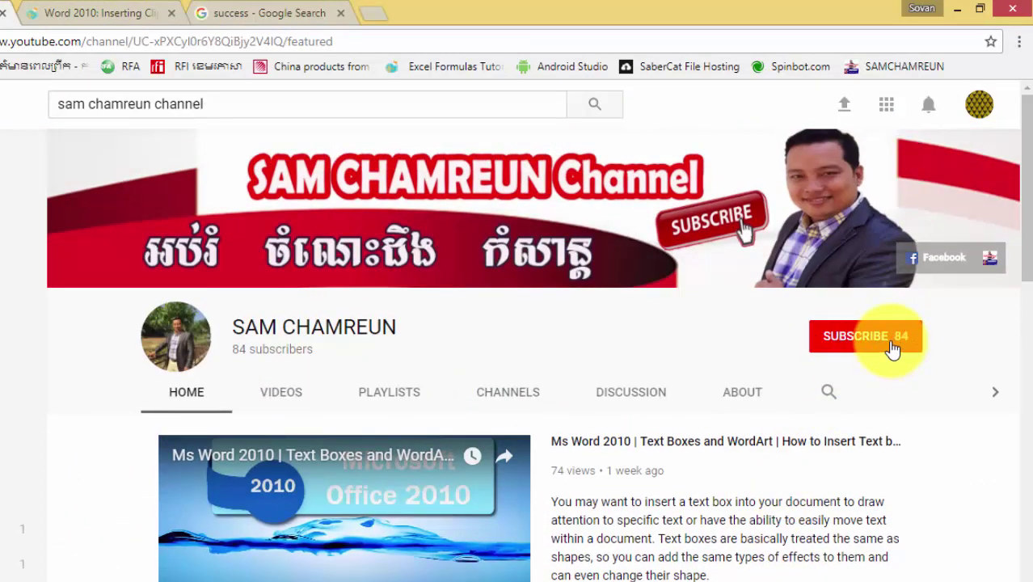